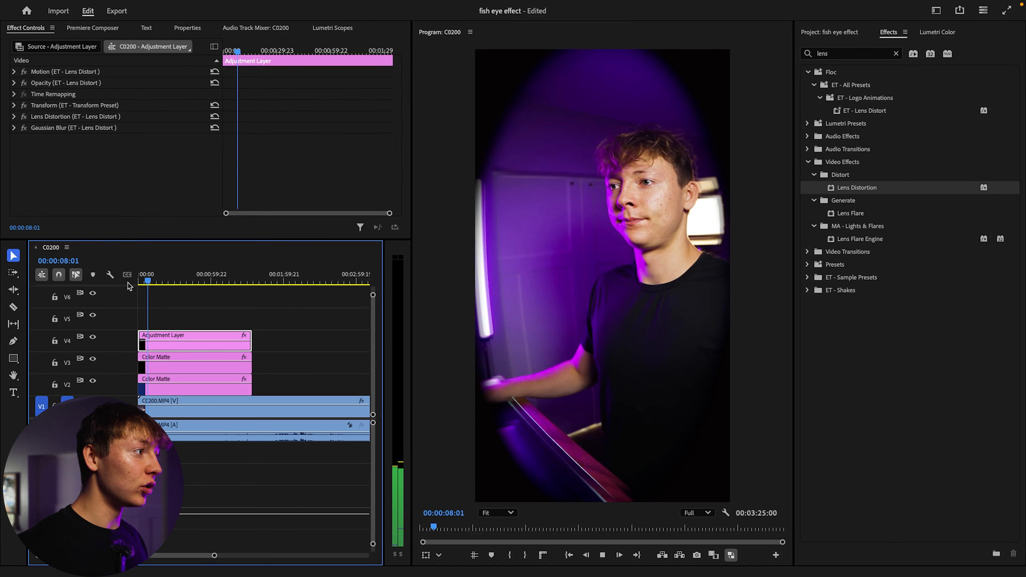
# Step: Stop playback, deselect the adjustment layer clip and show the project's media items
pyautogui.press('space')
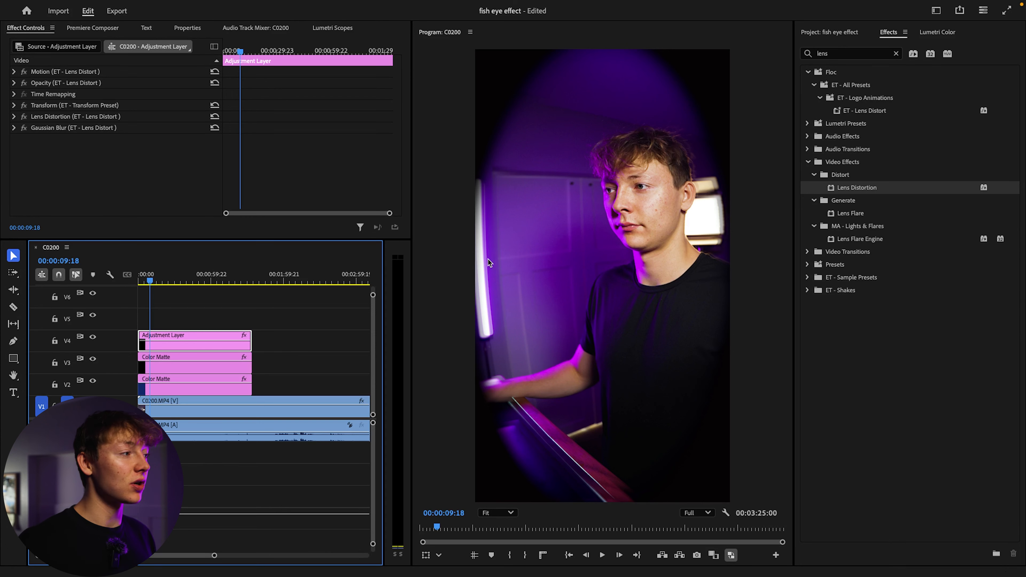
pyautogui.click(310, 340)
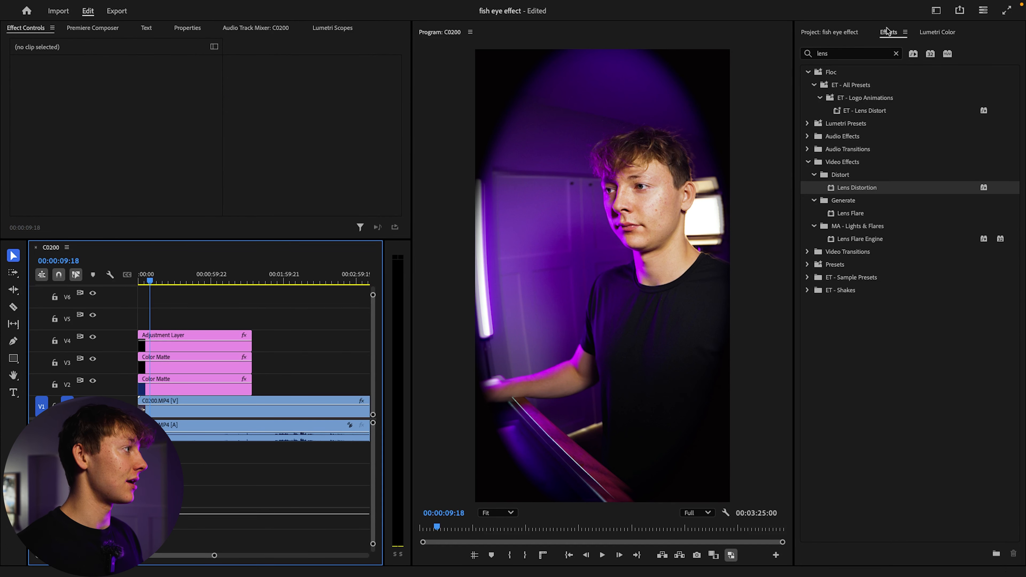
pyautogui.click(829, 32)
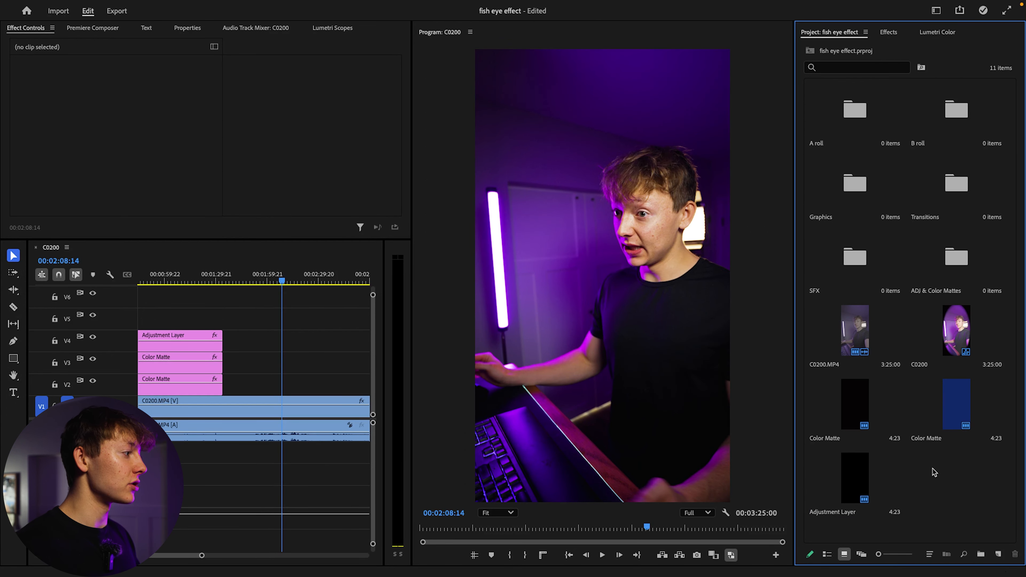
pyautogui.rightClick(935, 473)
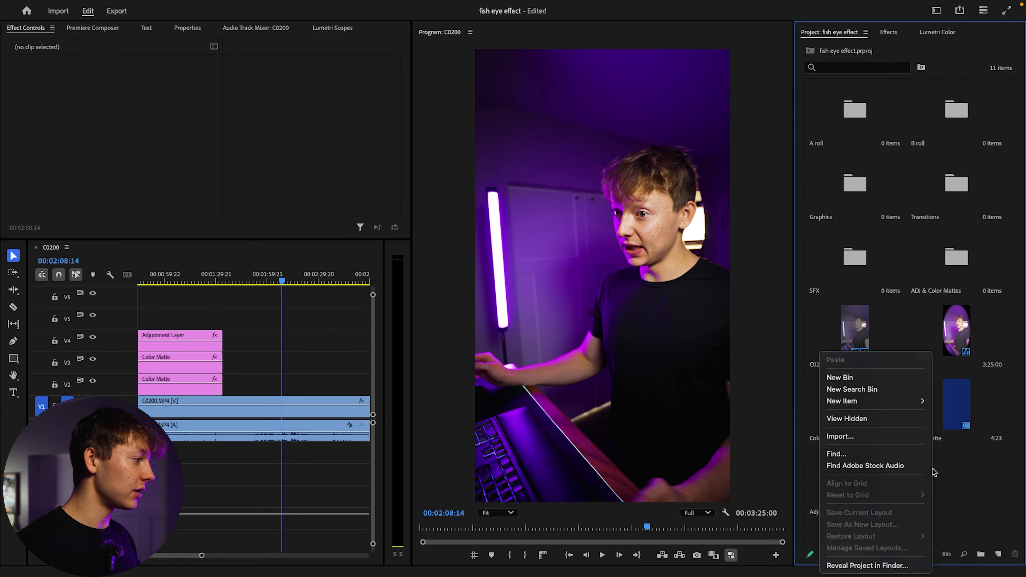
pyautogui.moveTo(850, 404)
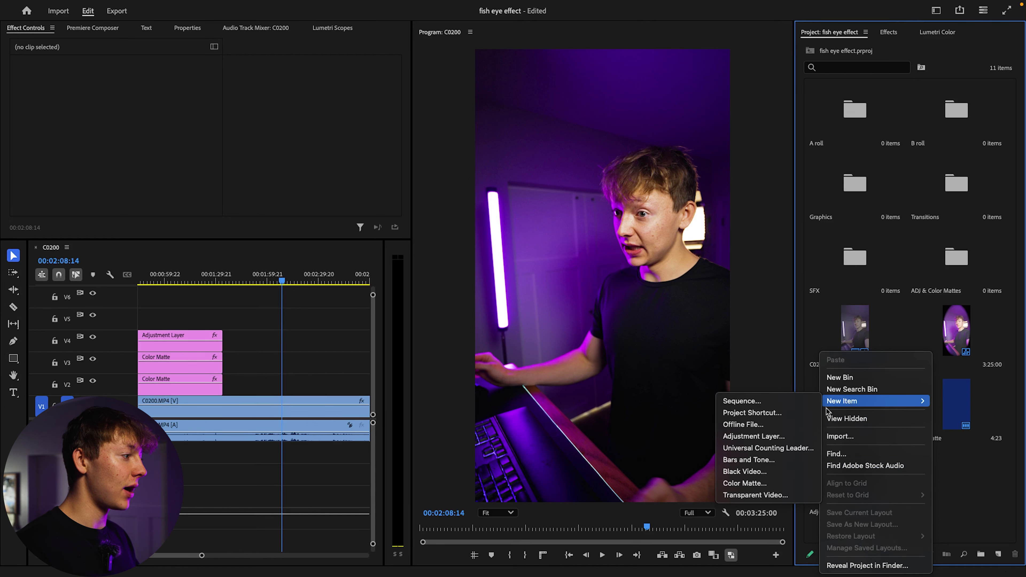
pyautogui.click(753, 436)
pyautogui.click(583, 356)
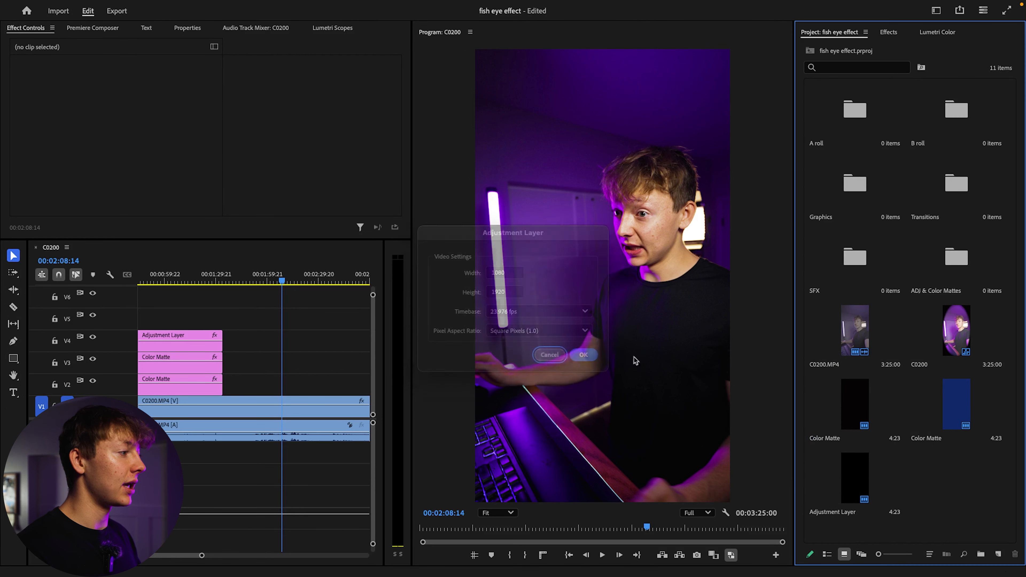
pyautogui.rightClick(941, 467)
pyautogui.moveTo(861, 405)
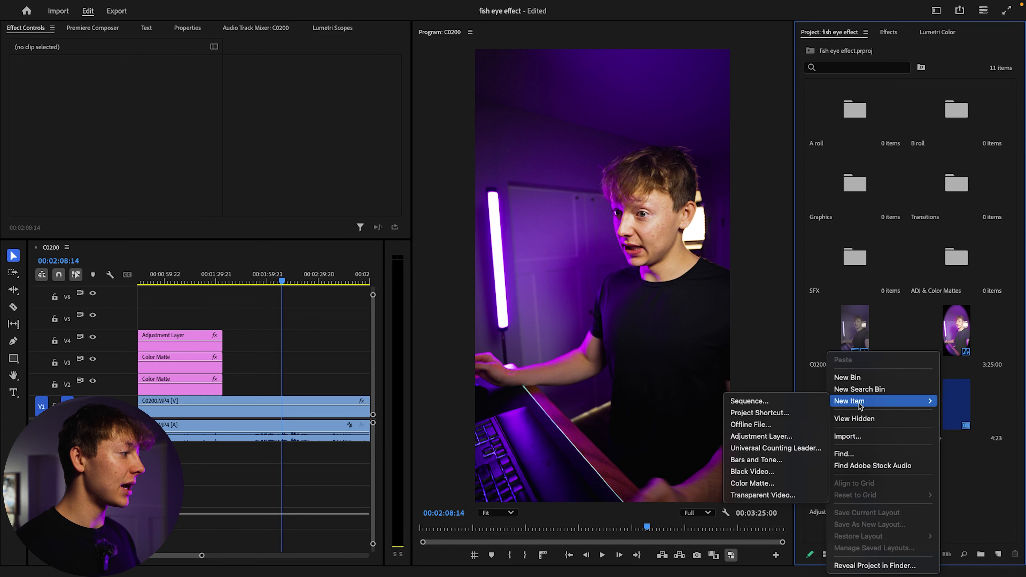
pyautogui.click(753, 483)
pyautogui.click(583, 354)
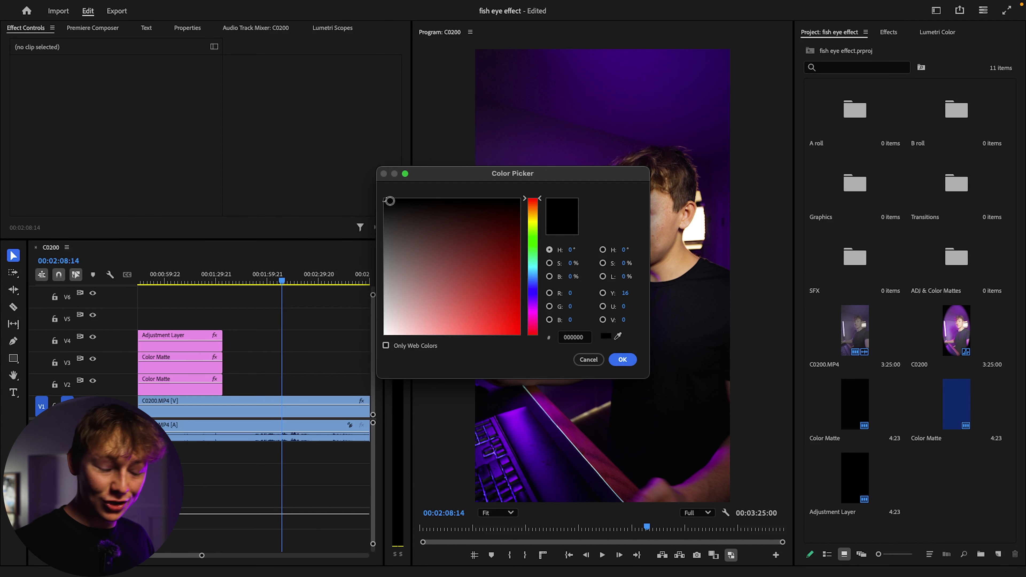
pyautogui.moveTo(391, 201); pyautogui.dragTo(401, 198)
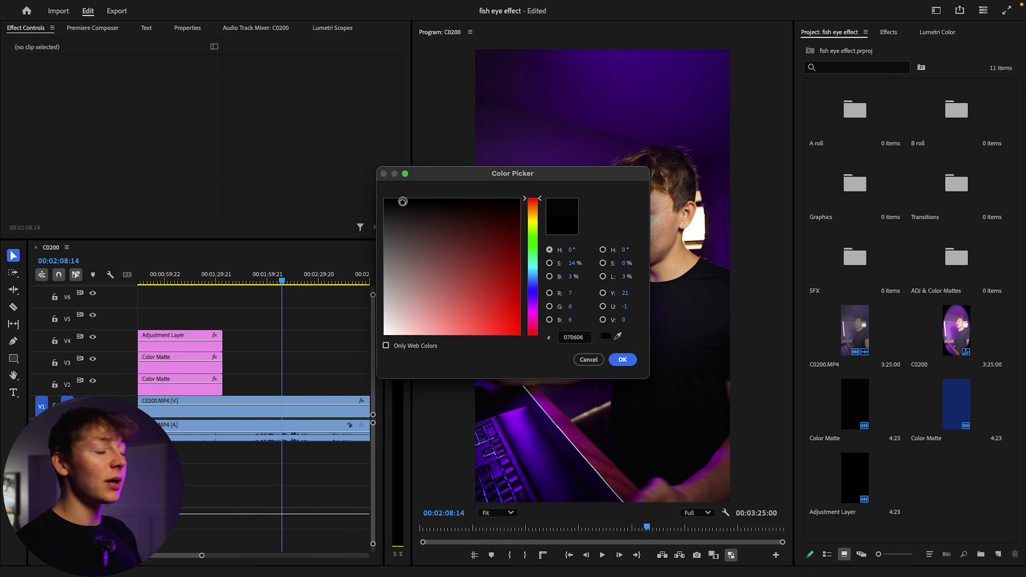
pyautogui.click(622, 359)
pyautogui.click(542, 321)
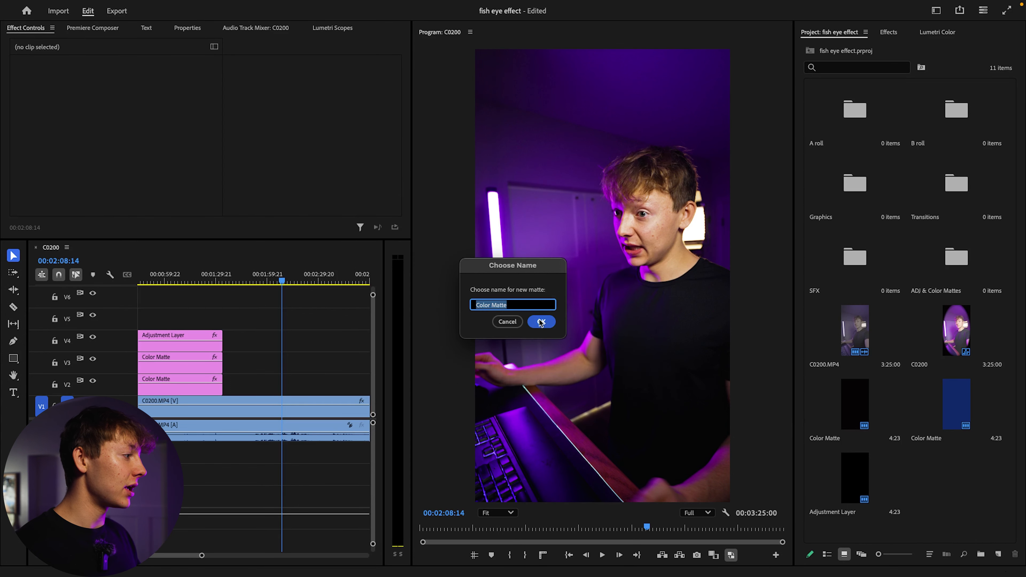
pyautogui.press('Delete')
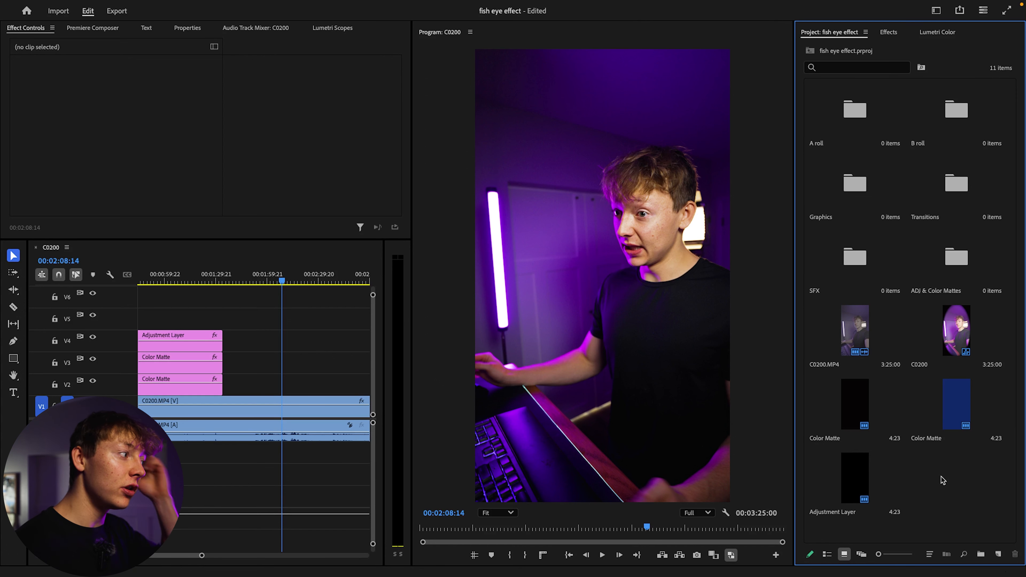
pyautogui.rightClick(942, 479)
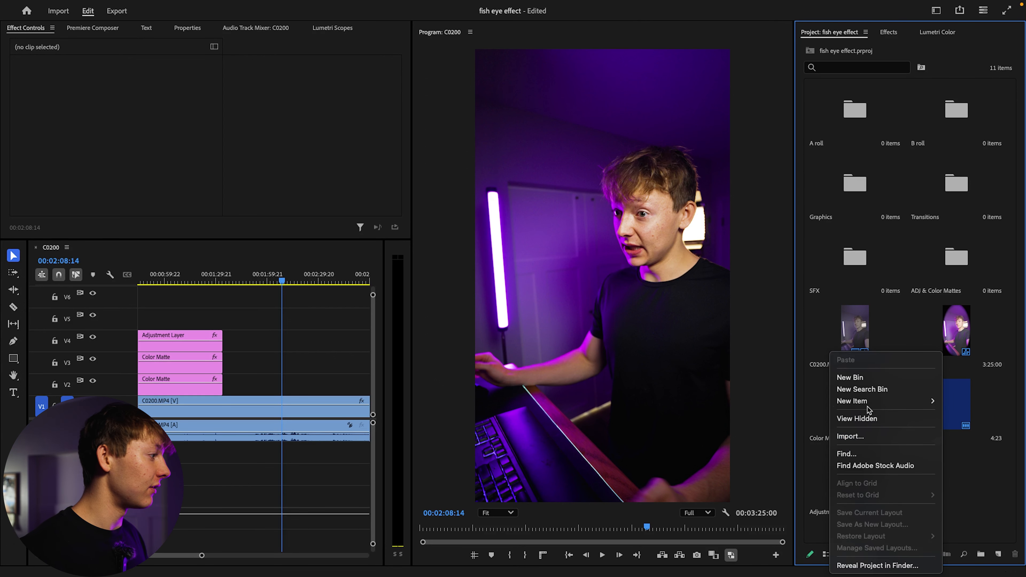
pyautogui.moveTo(868, 403)
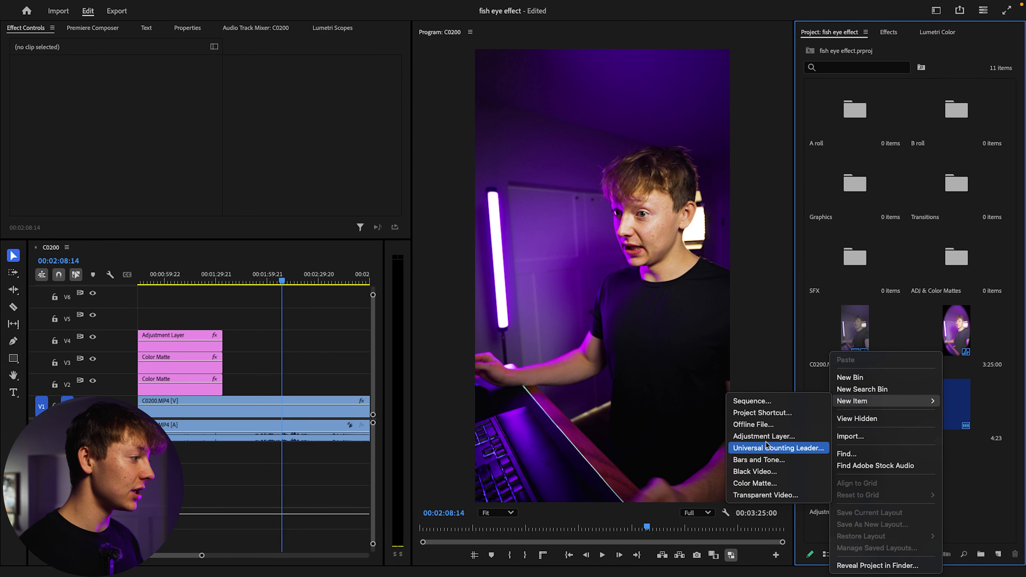
pyautogui.click(758, 484)
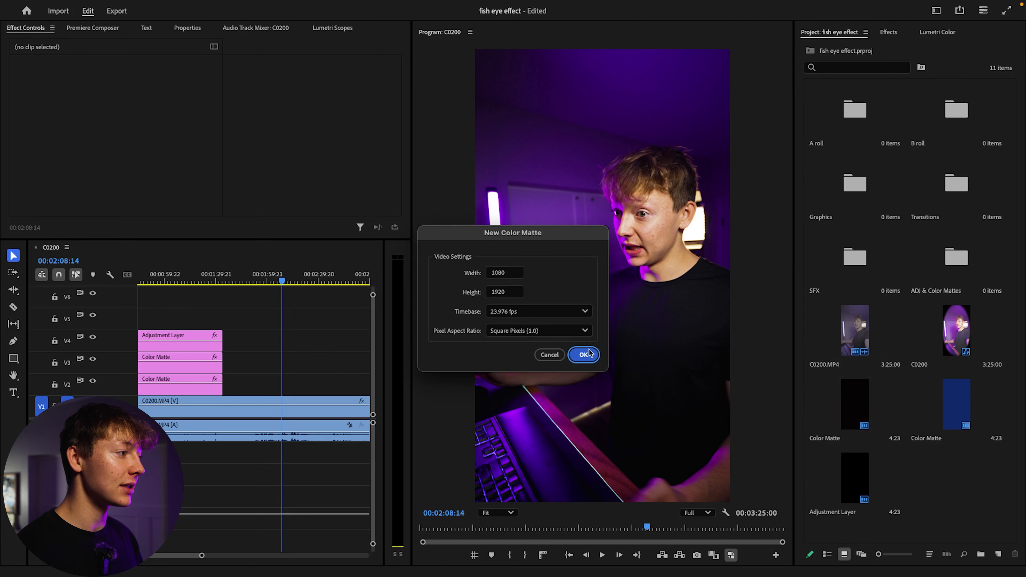
pyautogui.click(590, 354)
pyautogui.moveTo(529, 261); pyautogui.dragTo(531, 283)
pyautogui.moveTo(469, 211); pyautogui.dragTo(487, 246)
pyautogui.moveTo(535, 285); pyautogui.dragTo(535, 284)
pyautogui.moveTo(488, 245); pyautogui.dragTo(491, 247)
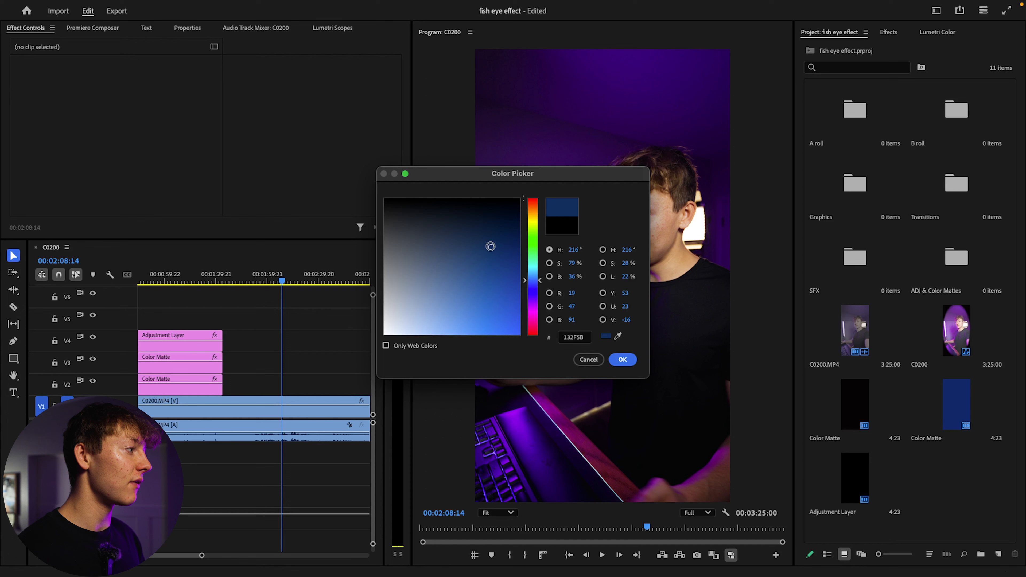
pyautogui.click(575, 339)
pyautogui.click(590, 360)
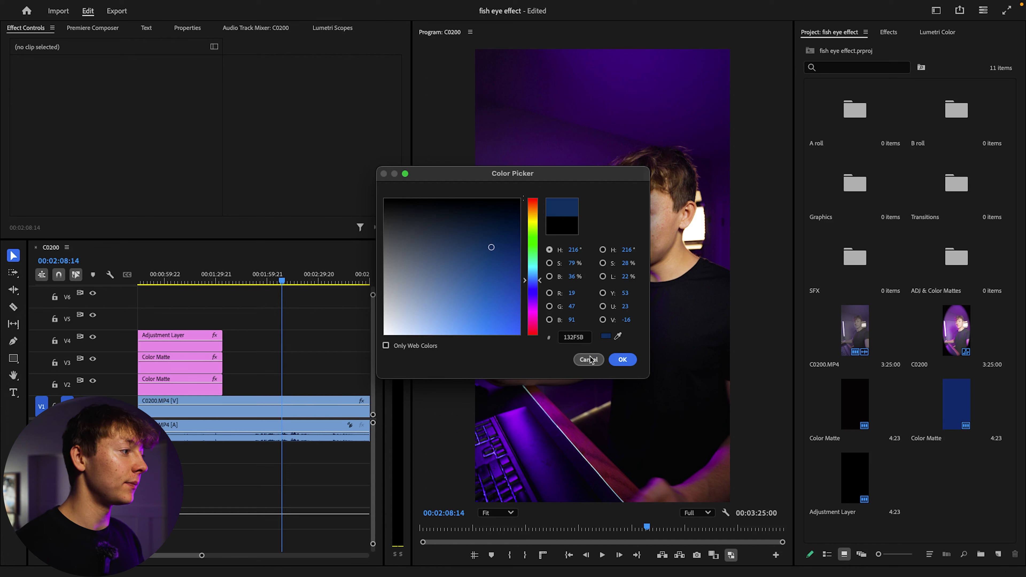
pyautogui.click(589, 359)
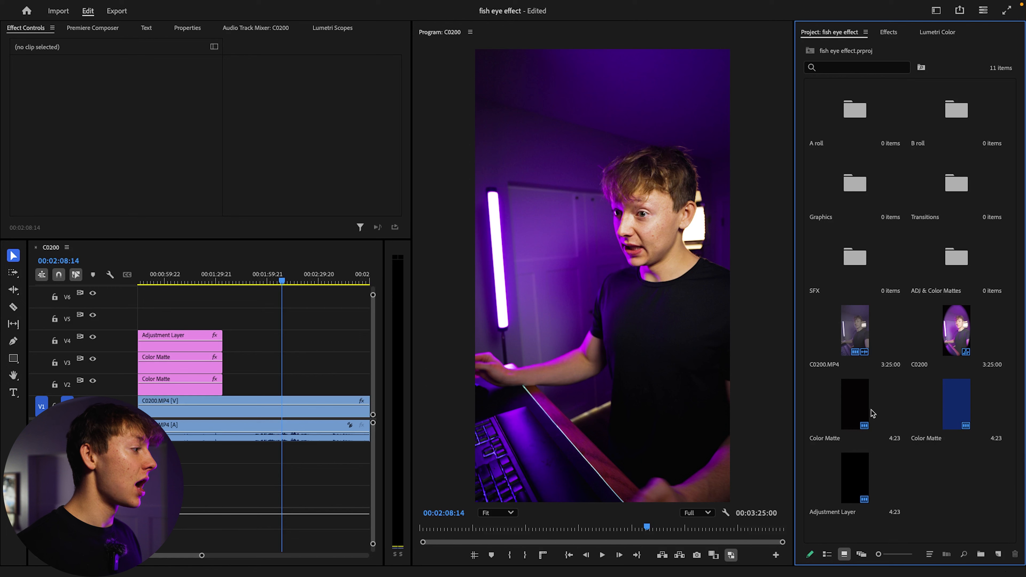
# Step: Place and extend the black color matte on track V3 from 00:02:08:14, and set its scale to 150
pyautogui.moveTo(859, 400); pyautogui.dragTo(355, 366)
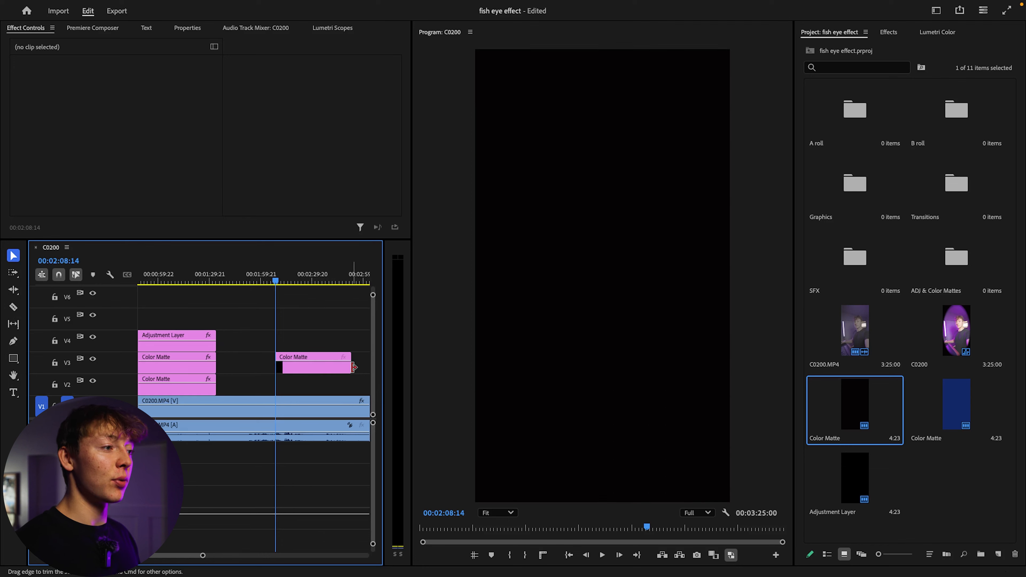
pyautogui.click(290, 368)
pyautogui.click(285, 280)
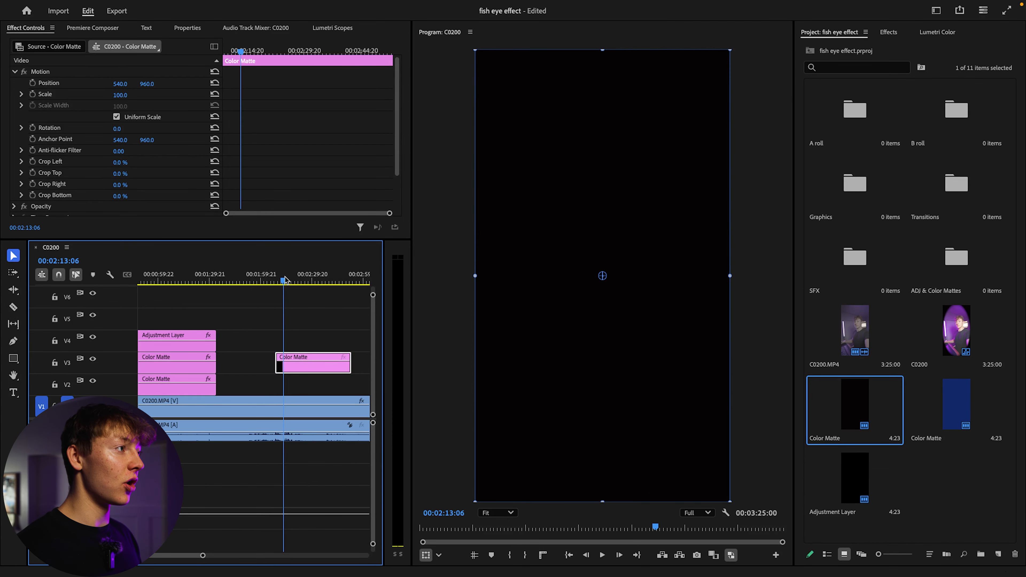
pyautogui.click(121, 96)
pyautogui.write('150')
pyautogui.press('Return')
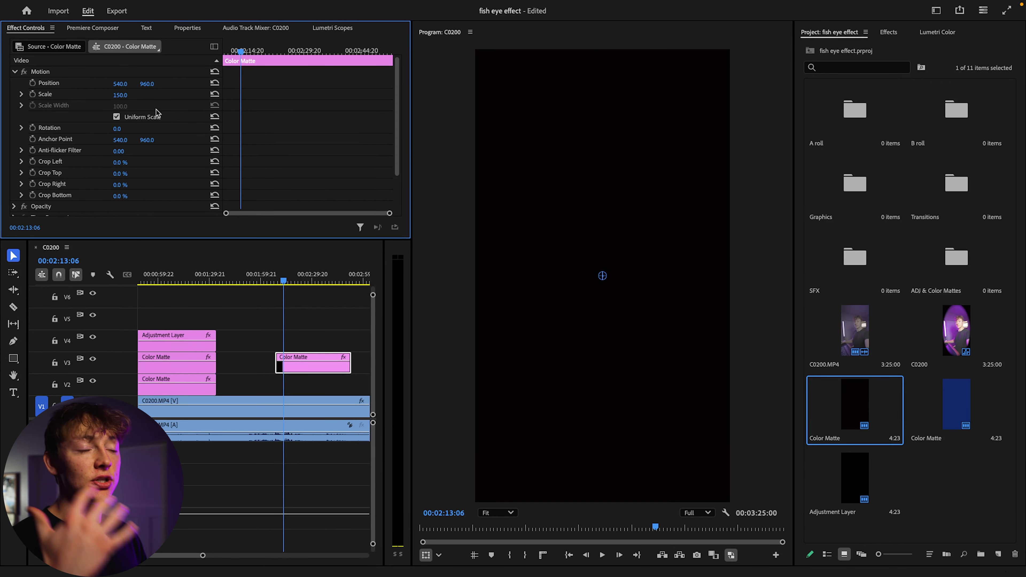
# Step: Add an ellipse mask to the black matte's opacity and invert it
pyautogui.click(14, 72)
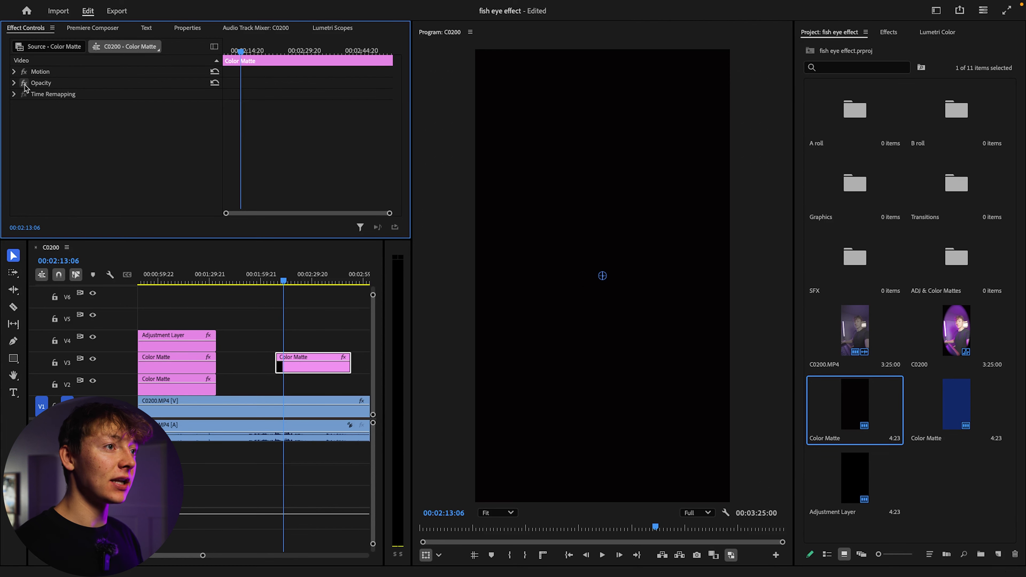
pyautogui.click(14, 83)
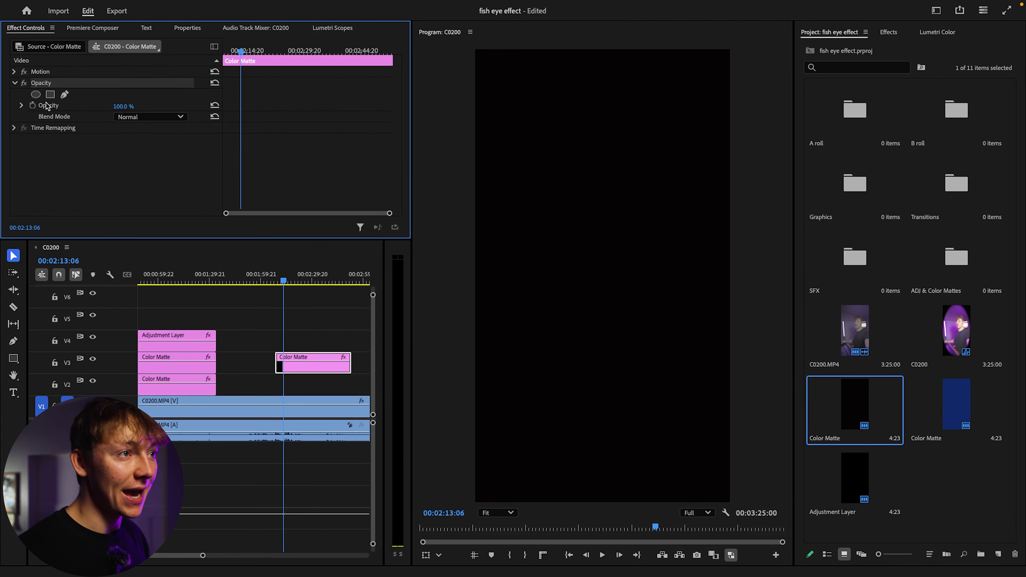
pyautogui.click(35, 94)
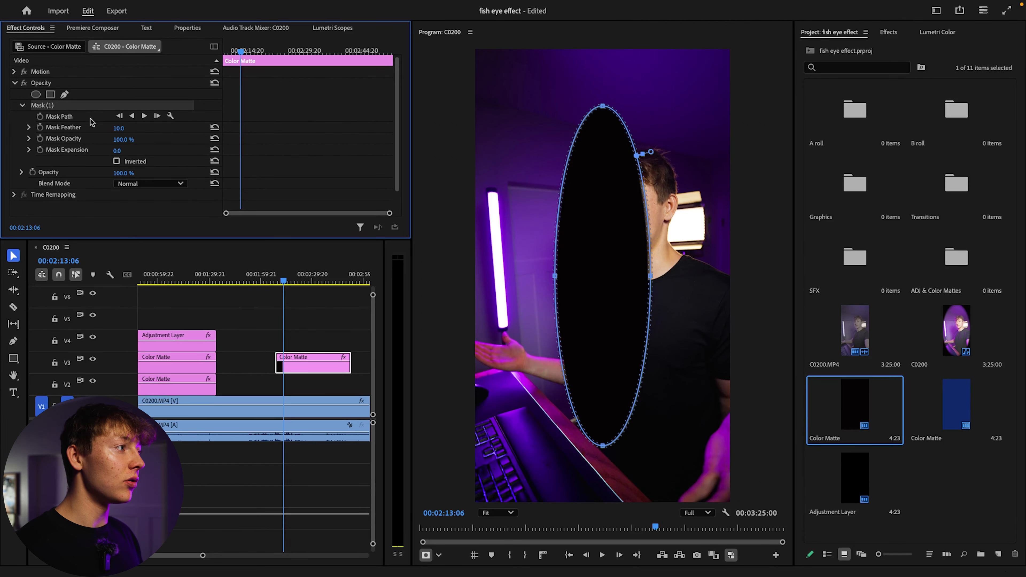
pyautogui.click(116, 161)
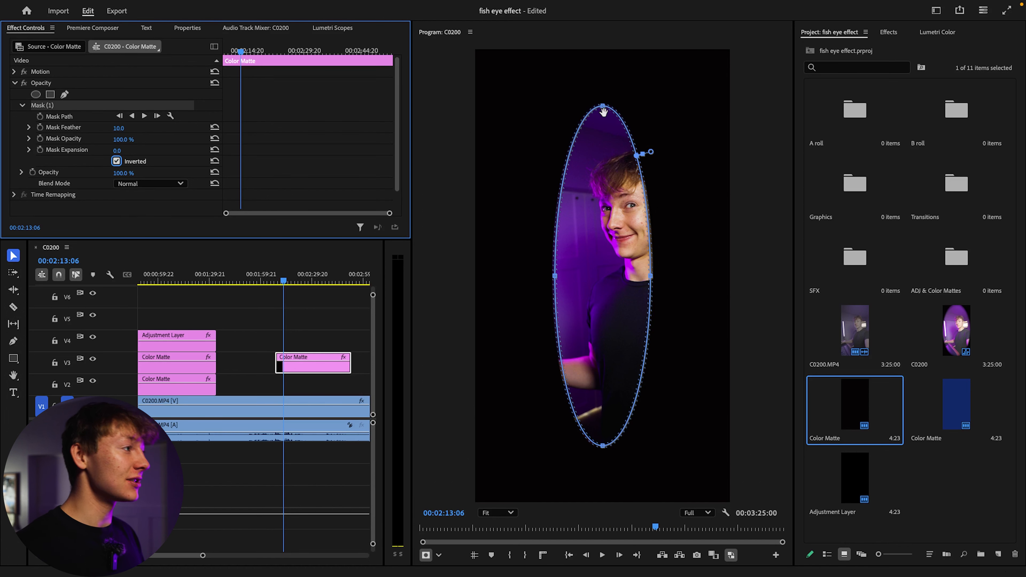
# Step: Stretch the ellipse mask on all four sides until it nearly fills the vertical frame
pyautogui.moveTo(604, 109); pyautogui.dragTo(603, 53)
pyautogui.moveTo(650, 250); pyautogui.dragTo(722, 264)
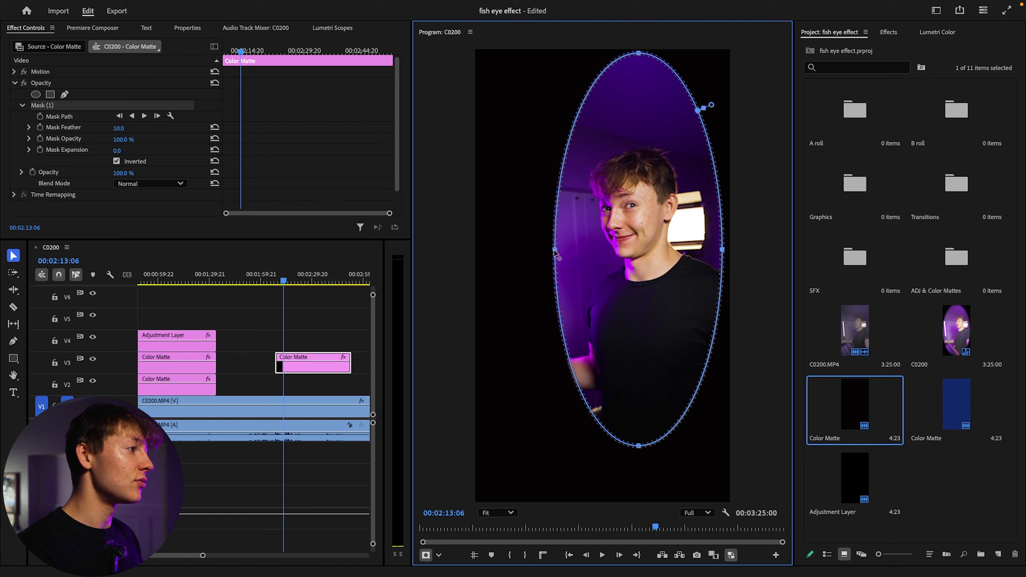
pyautogui.moveTo(554, 250); pyautogui.dragTo(479, 259)
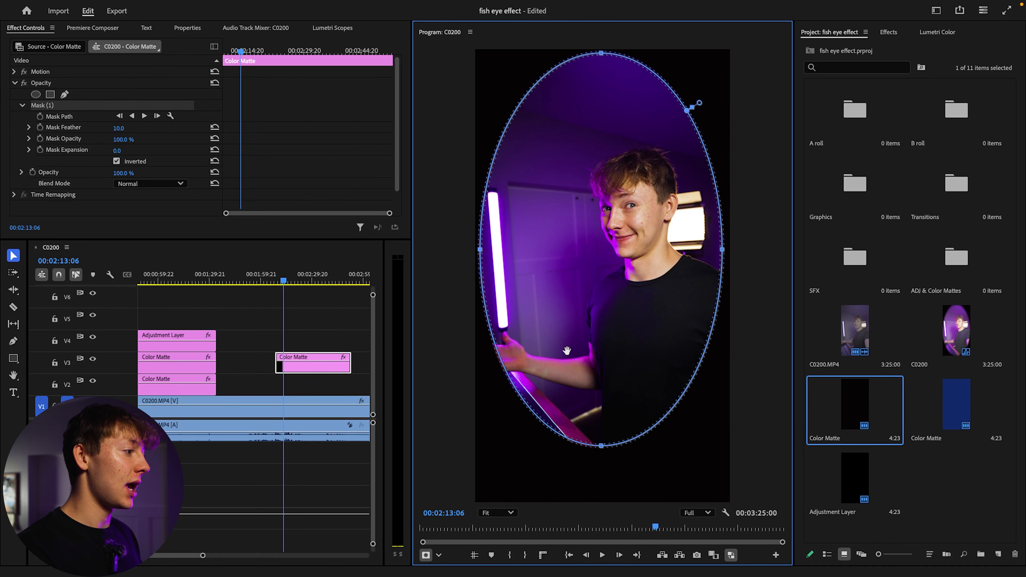
pyautogui.moveTo(602, 447); pyautogui.dragTo(600, 498)
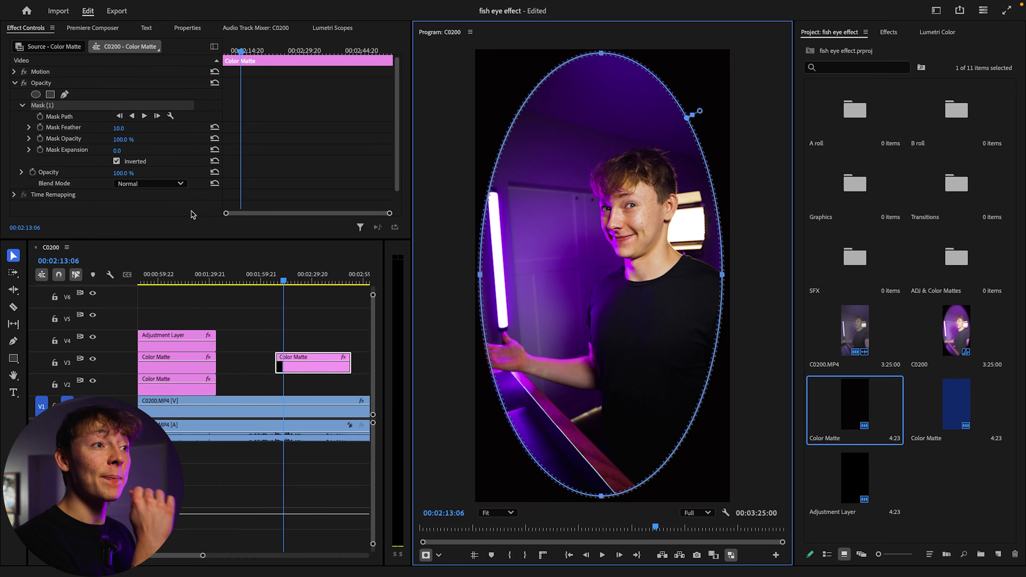
pyautogui.click(264, 301)
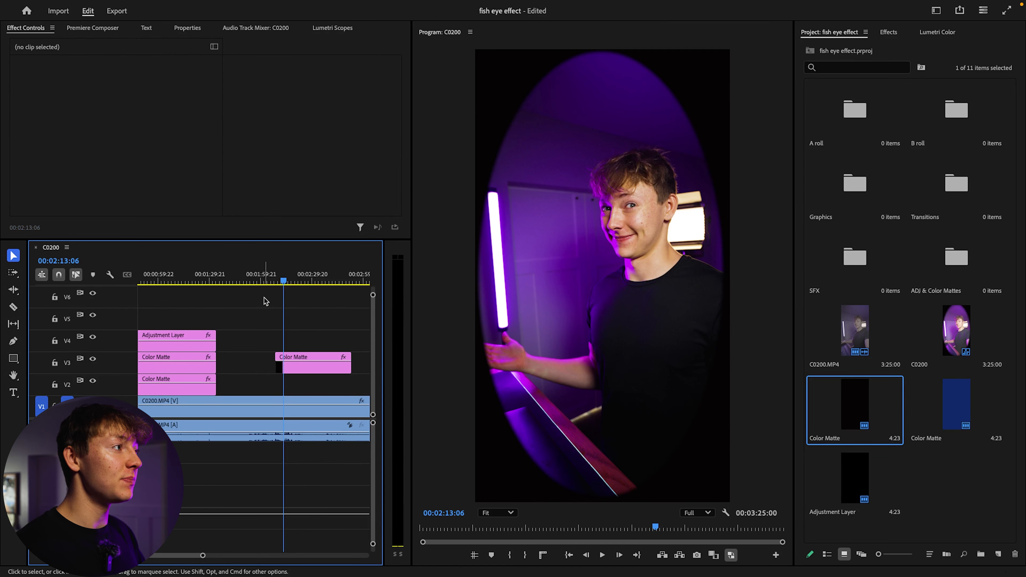
# Step: Set the mask feather on the black color matte to 33
pyautogui.click(297, 365)
pyautogui.moveTo(119, 129); pyautogui.dragTo(126, 129)
pyautogui.click(249, 305)
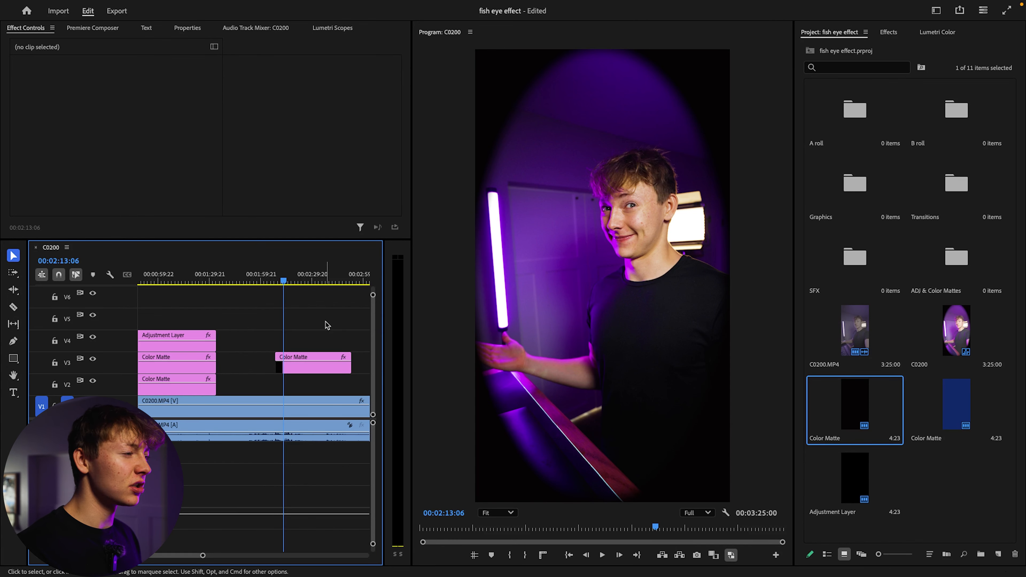
# Step: Place the blue color matte on track V2 directly beneath the black matte, matching its length
pyautogui.click(307, 366)
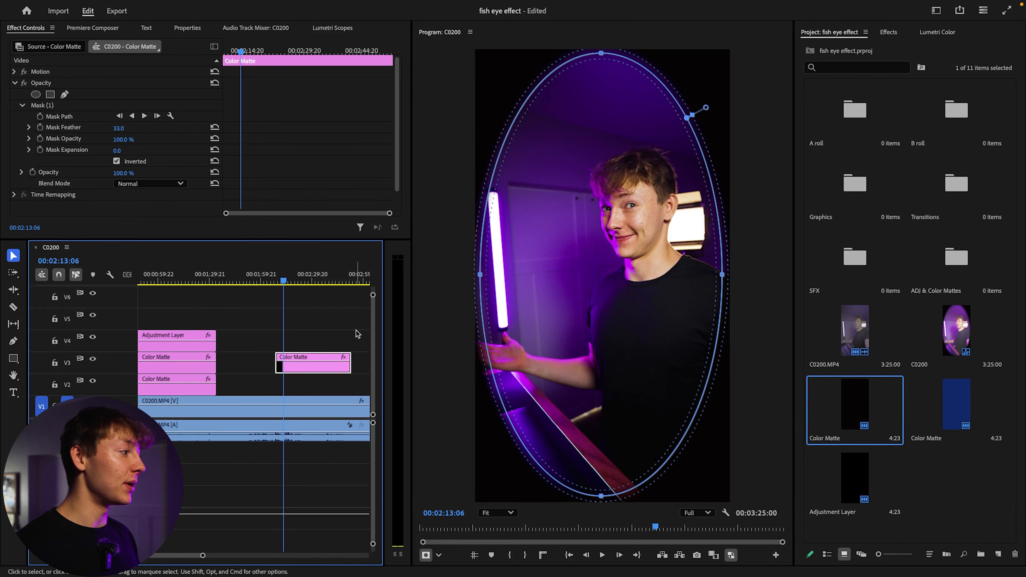
pyautogui.click(959, 460)
pyautogui.moveTo(950, 411); pyautogui.dragTo(341, 385)
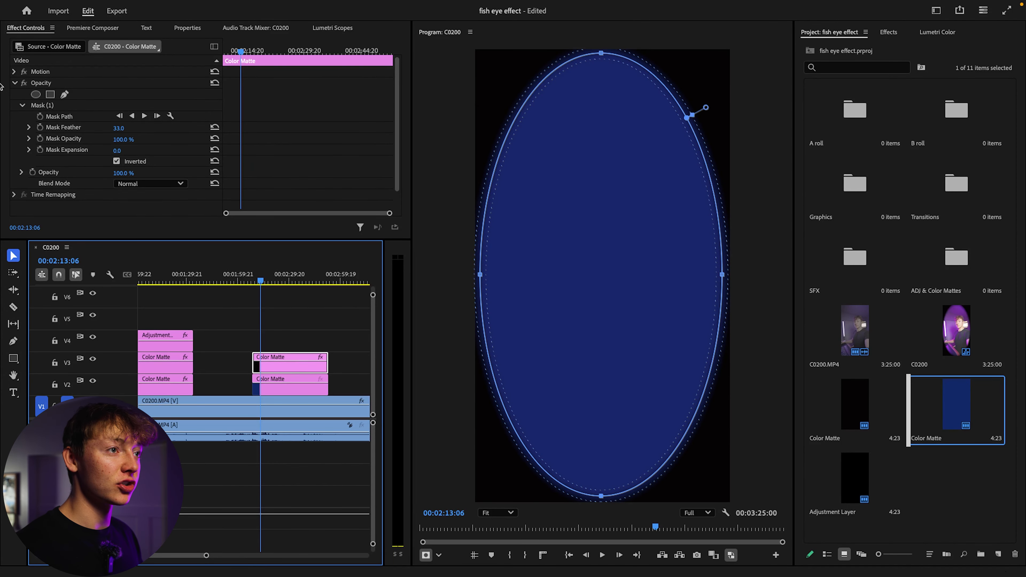
# Step: Copy the Opacity effect with its mask from the black matte and paste it onto the blue matte on V2
pyautogui.click(14, 83)
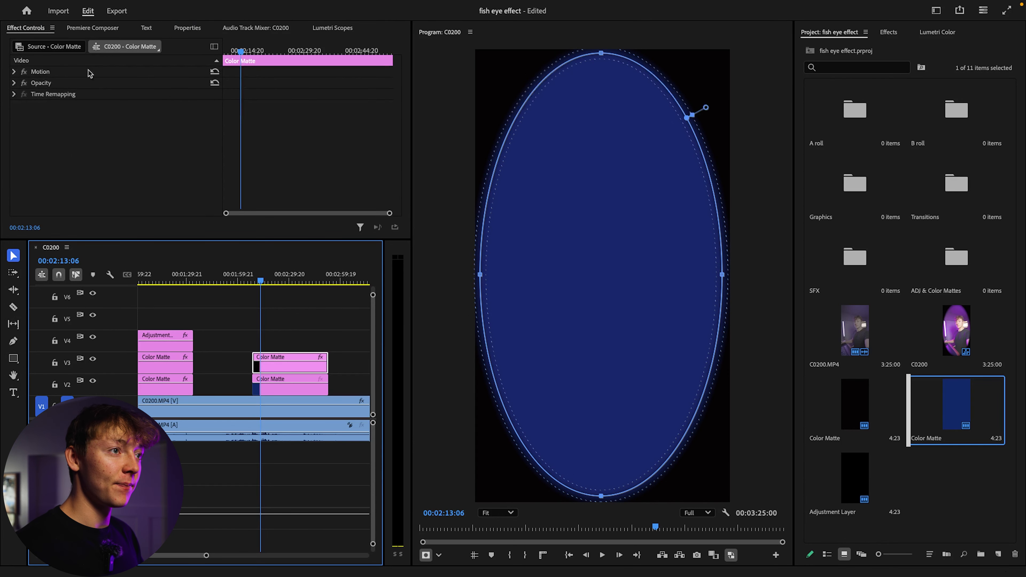
pyautogui.rightClick(47, 83)
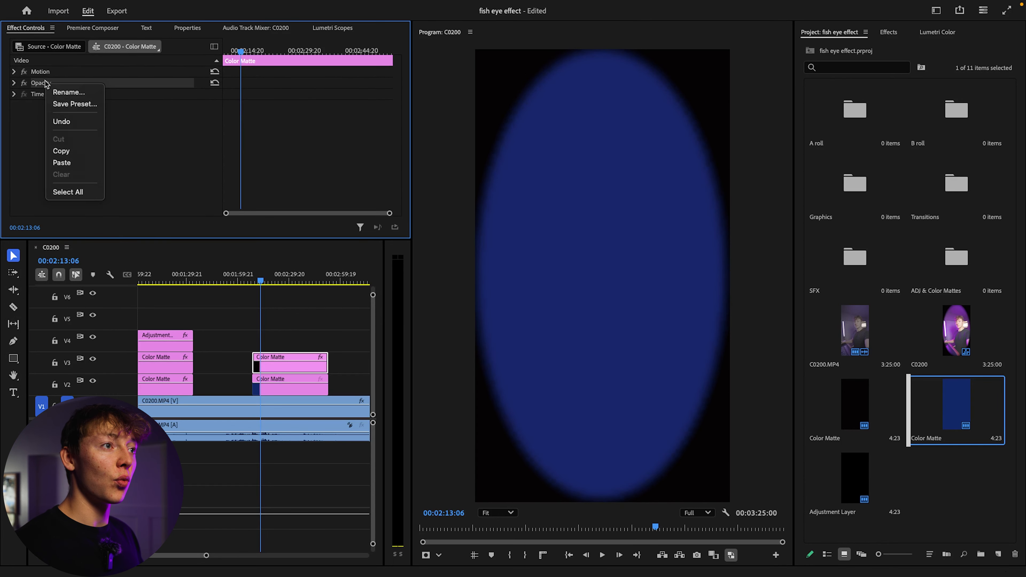
pyautogui.click(62, 152)
pyautogui.click(270, 390)
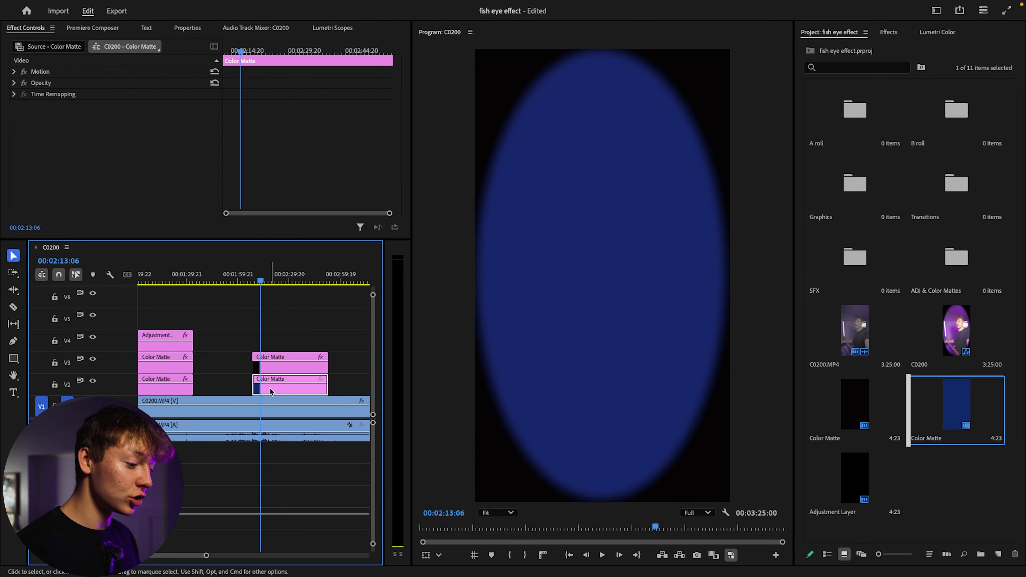
pyautogui.press('super+v')
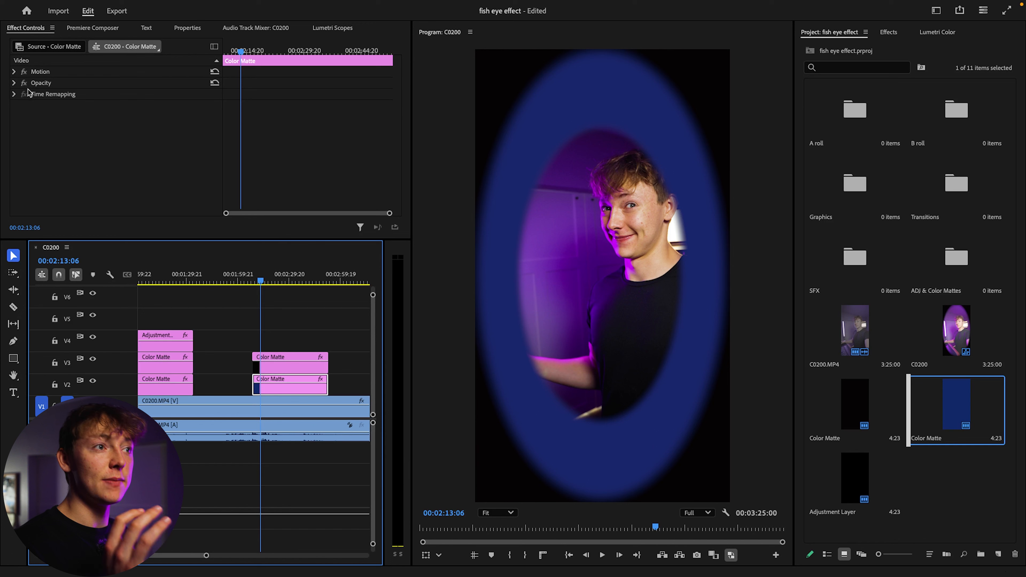
# Step: Scale the blue color matte on V2 to 150
pyautogui.click(13, 84)
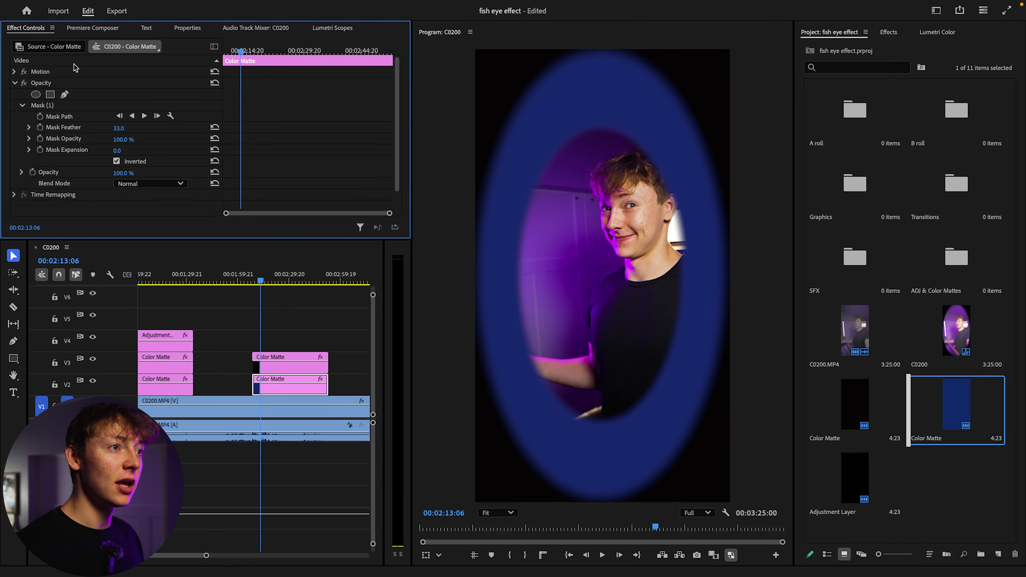
pyautogui.click(18, 72)
pyautogui.click(126, 93)
pyautogui.write('150')
pyautogui.press('Return')
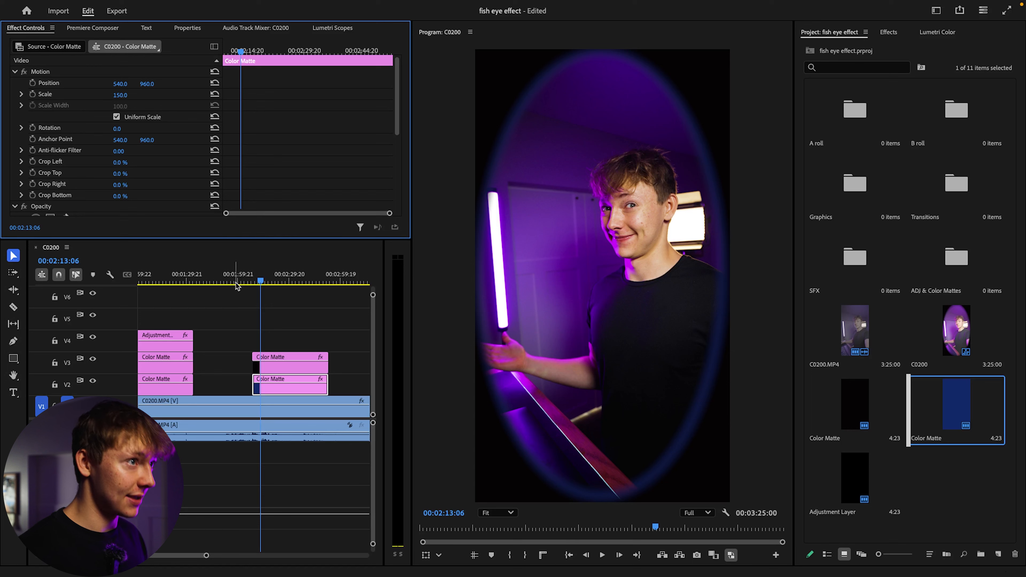
# Step: Set the blue matte's mask expansion to 13 and its blend mode to Linear Light
pyautogui.click(289, 328)
pyautogui.click(289, 387)
pyautogui.scroll(-5, 99, 164)
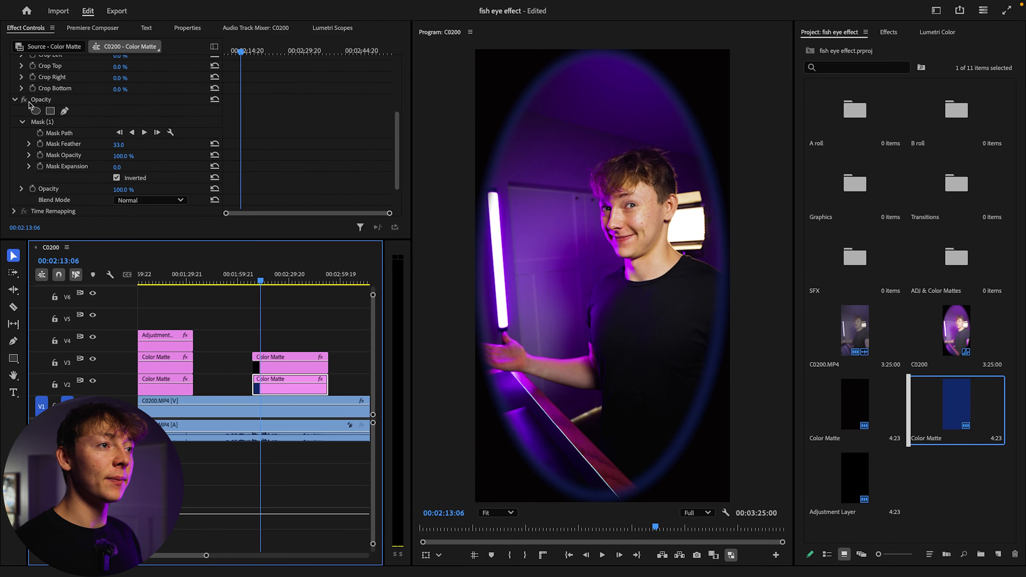
pyautogui.scroll(-2, 113, 142)
pyautogui.moveTo(117, 131)
pyautogui.mouseDown()
pyautogui.moveTo(97, 131)
pyautogui.moveTo(135, 131)
pyautogui.mouseUp()
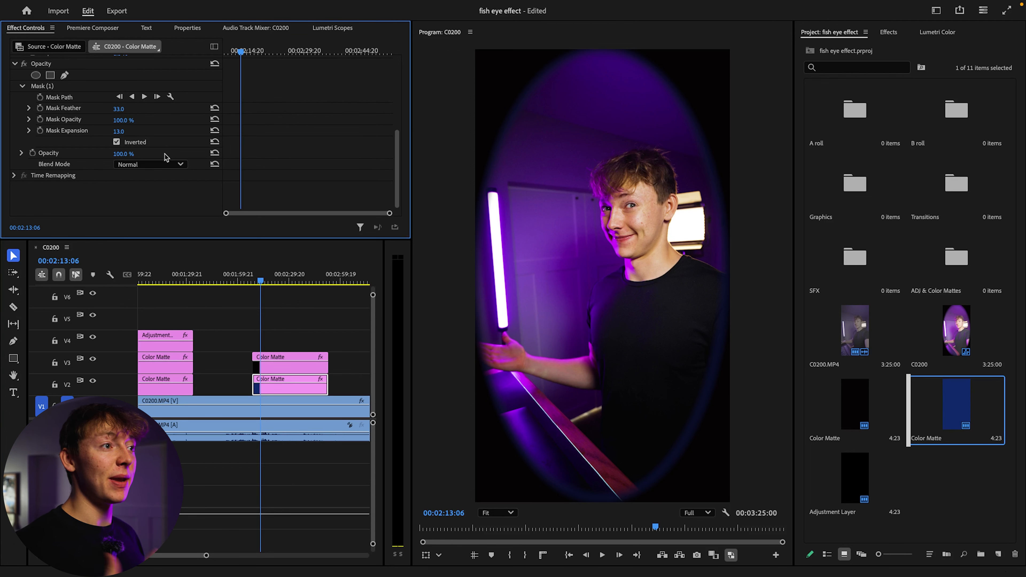
pyautogui.click(149, 165)
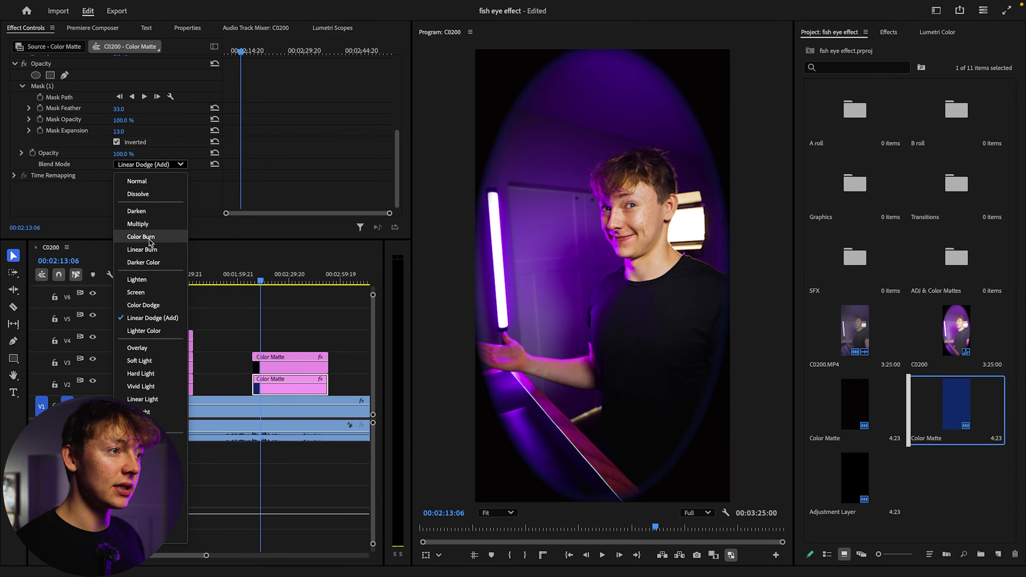
pyautogui.click(149, 399)
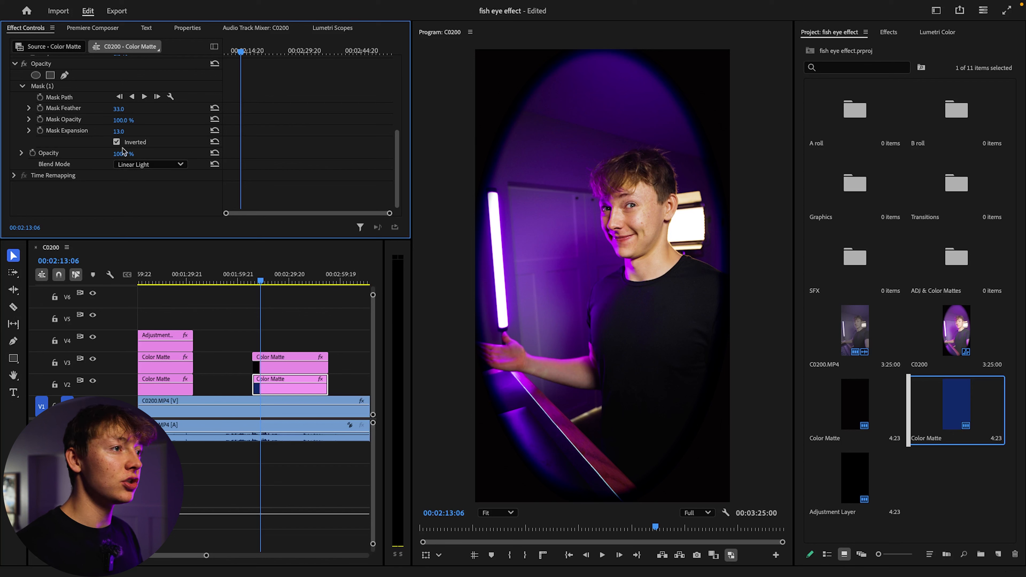
# Step: Set the blue matte's mask feather to 82 and its mask expansion to 34
pyautogui.moveTo(118, 109); pyautogui.dragTo(165, 132)
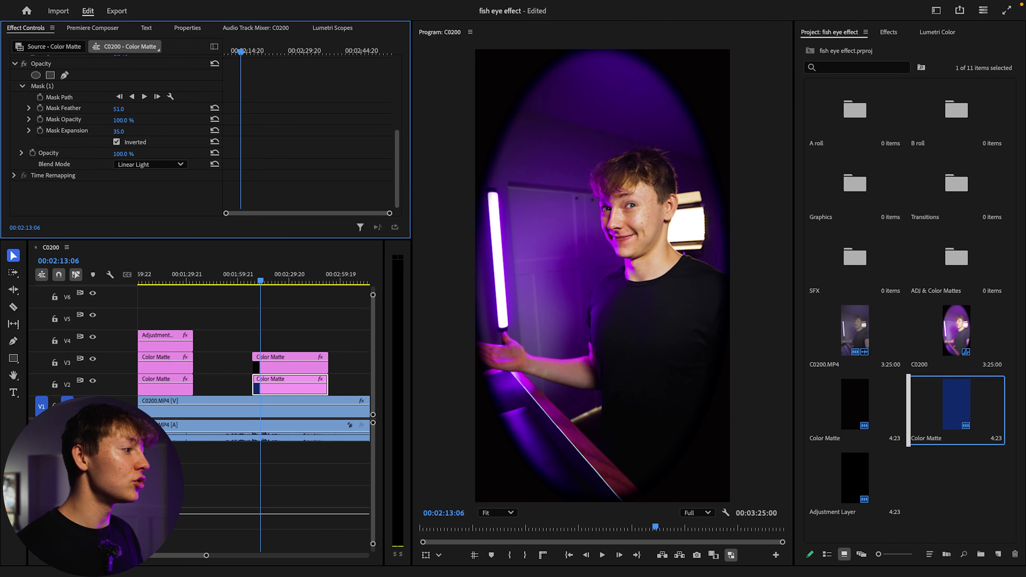
pyautogui.moveTo(175, 132)
pyautogui.mouseDown()
pyautogui.moveTo(146, 132)
pyautogui.moveTo(166, 132)
pyautogui.mouseUp()
pyautogui.moveTo(118, 109); pyautogui.dragTo(181, 109)
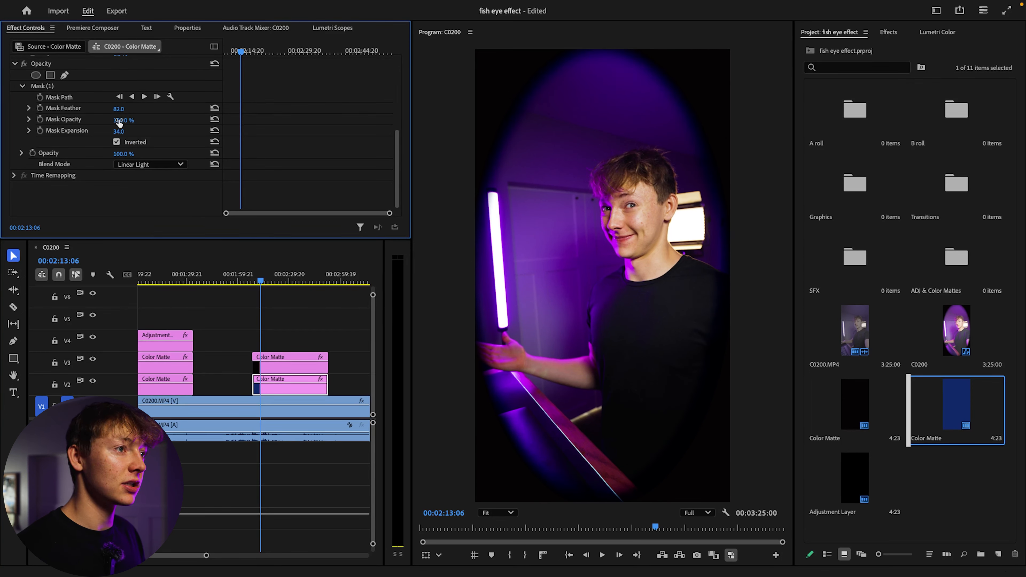
pyautogui.moveTo(125, 120); pyautogui.dragTo(217, 120)
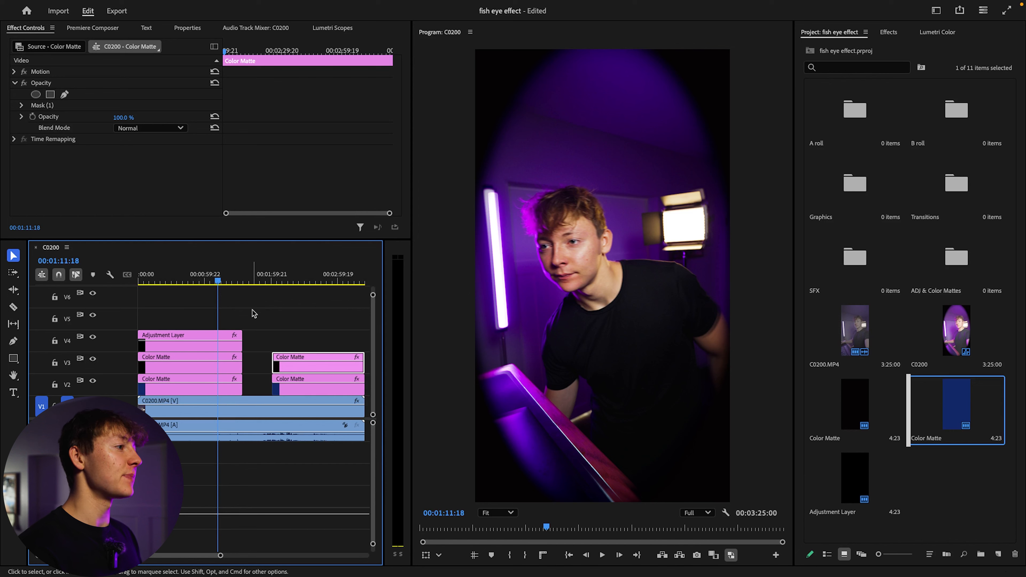
# Step: Move the black and blue mattes up to V4 and V3 and place an adjustment layer of matching length on V2 beneath them
pyautogui.click(298, 282)
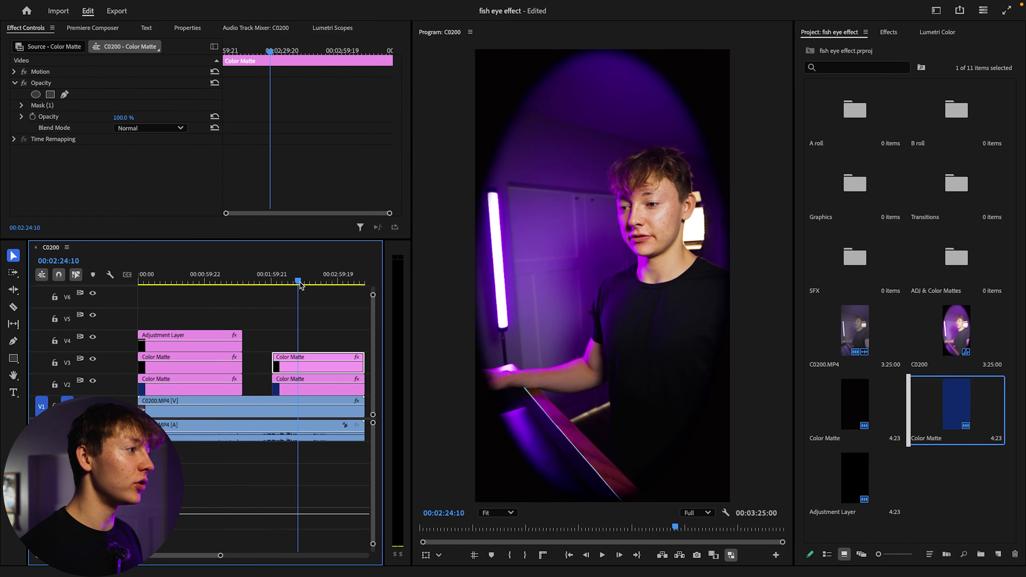
pyautogui.moveTo(299, 284); pyautogui.dragTo(224, 285)
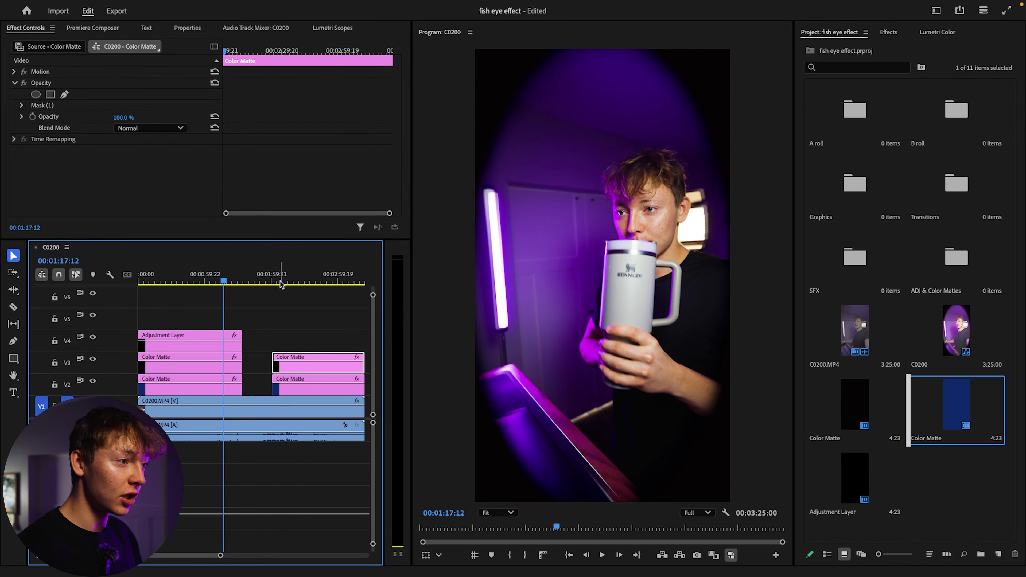
pyautogui.moveTo(282, 285); pyautogui.dragTo(297, 282)
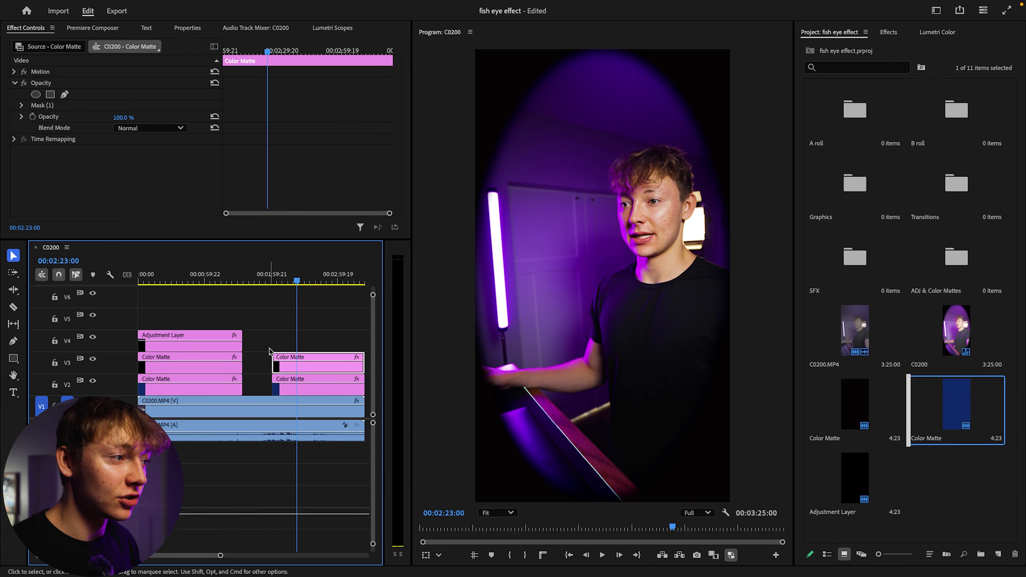
pyautogui.moveTo(258, 364); pyautogui.dragTo(282, 359)
pyautogui.moveTo(855, 481); pyautogui.dragTo(357, 378)
# Step: Search the effects for "lens" and apply Lens Distortion to the adjustment layer on V2
pyautogui.click(888, 32)
pyautogui.click(831, 55)
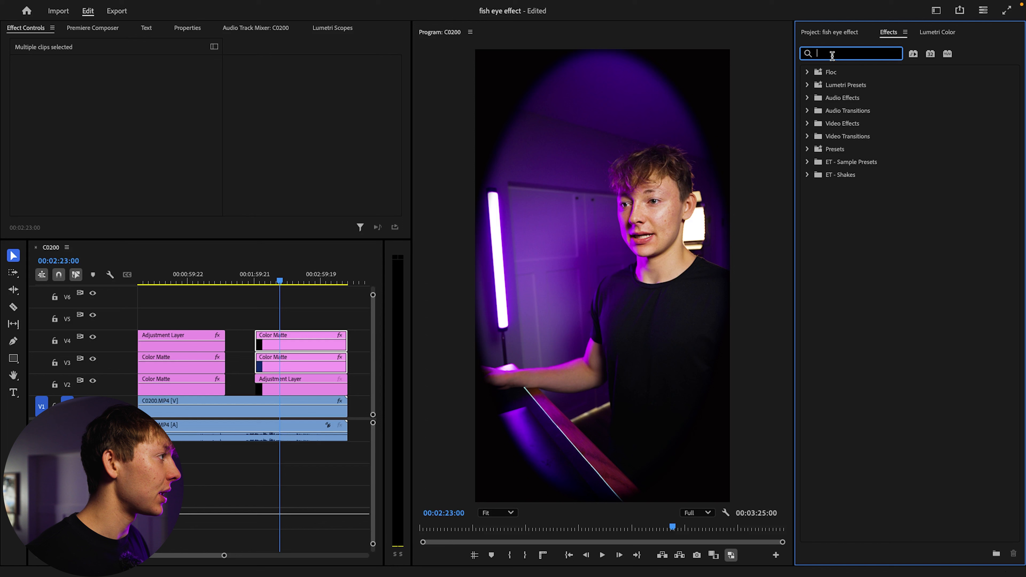
pyautogui.write('lens')
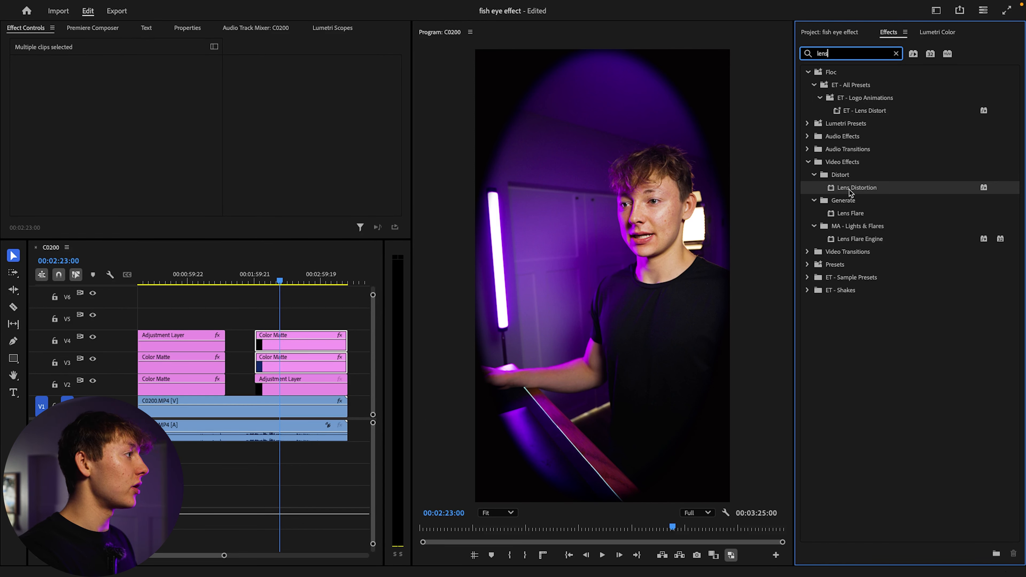
pyautogui.moveTo(869, 187); pyautogui.dragTo(277, 386)
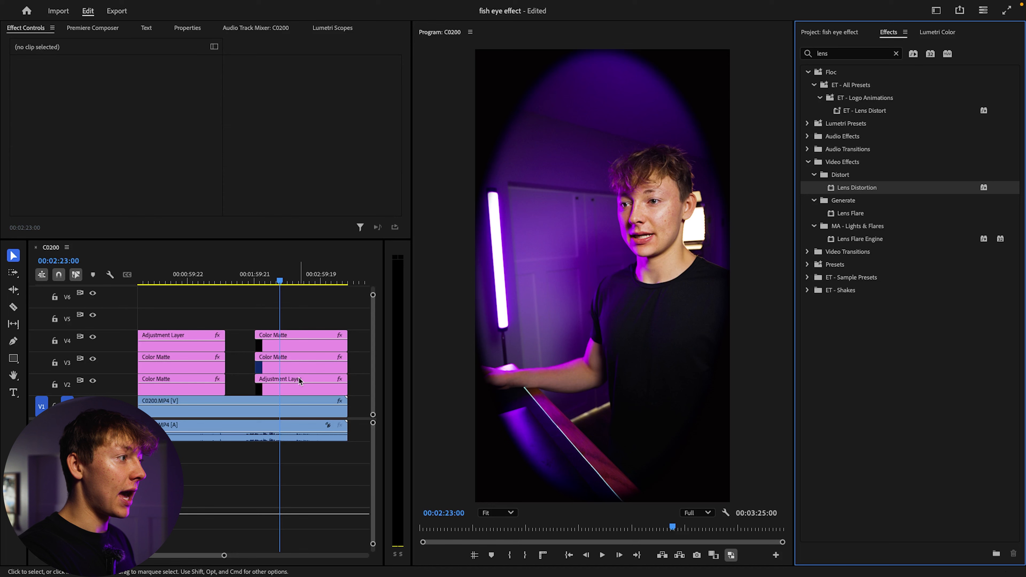
pyautogui.click(277, 387)
# Step: Search the effects for "tran" and apply ET - Transform Preset to the adjustment layer on V2
pyautogui.hotkey('shift', '7')
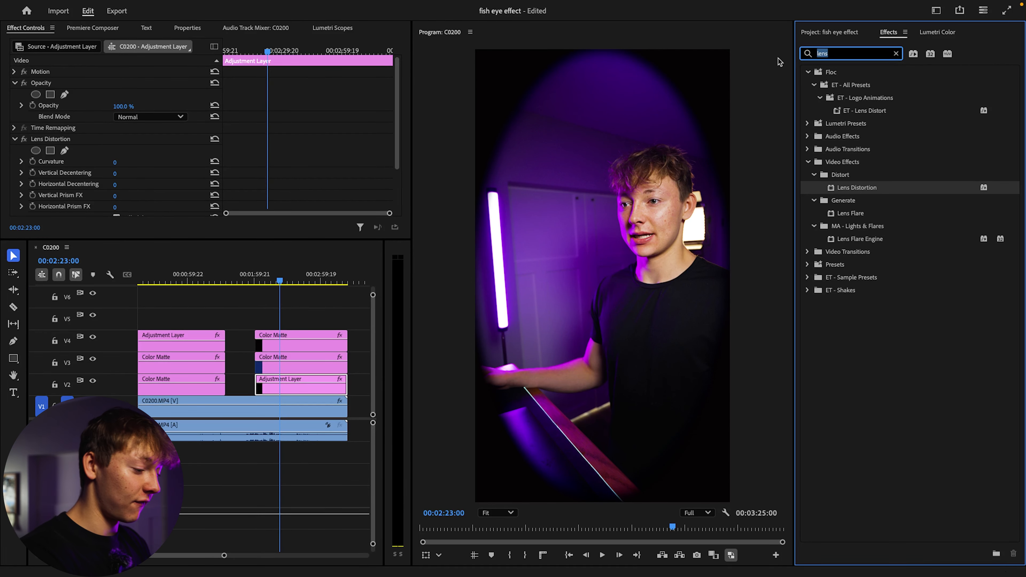
pyautogui.write('tran')
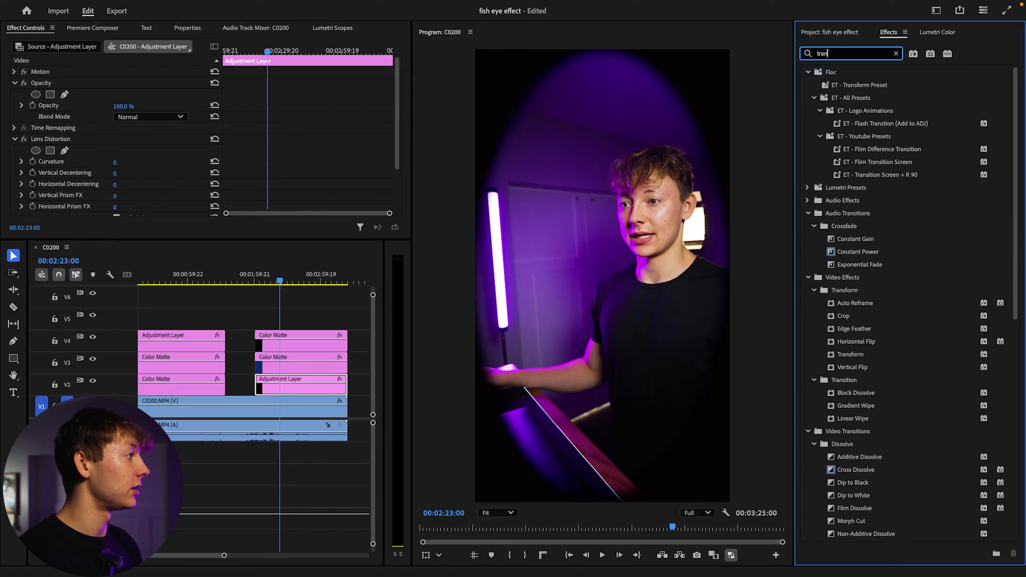
pyautogui.moveTo(860, 88); pyautogui.dragTo(311, 385)
pyautogui.scroll(-3, 62, 133)
pyautogui.scroll(3, 62, 133)
# Step: Set the Lens Distortion curvature on the V2 adjustment layer to 82
pyautogui.click(14, 139)
pyautogui.scroll(-1, 14, 139)
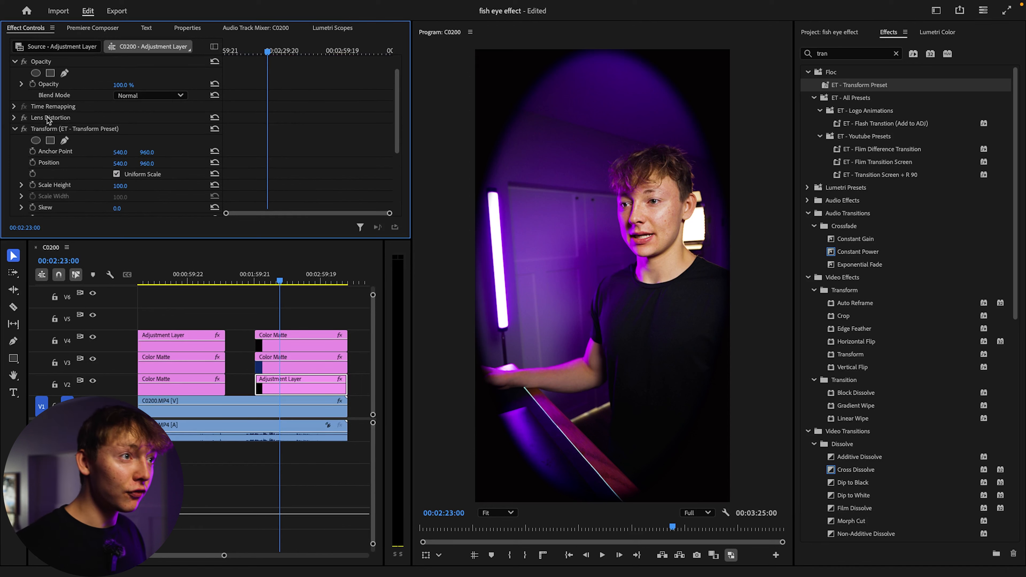
pyautogui.click(24, 117)
pyautogui.click(24, 117)
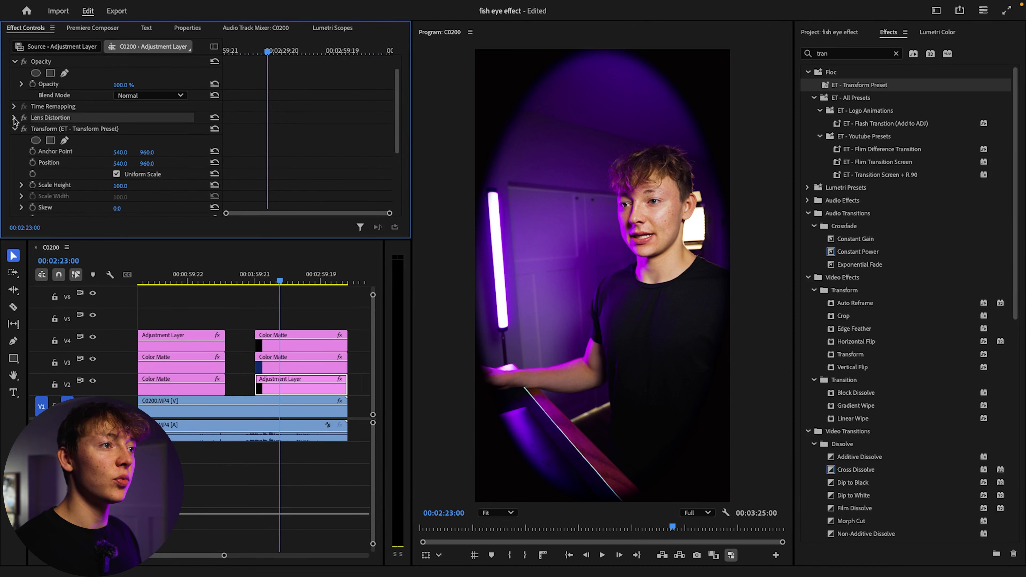
pyautogui.click(13, 118)
pyautogui.moveTo(114, 141)
pyautogui.mouseDown()
pyautogui.moveTo(137, 141)
pyautogui.moveTo(103, 141)
pyautogui.moveTo(134, 141)
pyautogui.mouseUp()
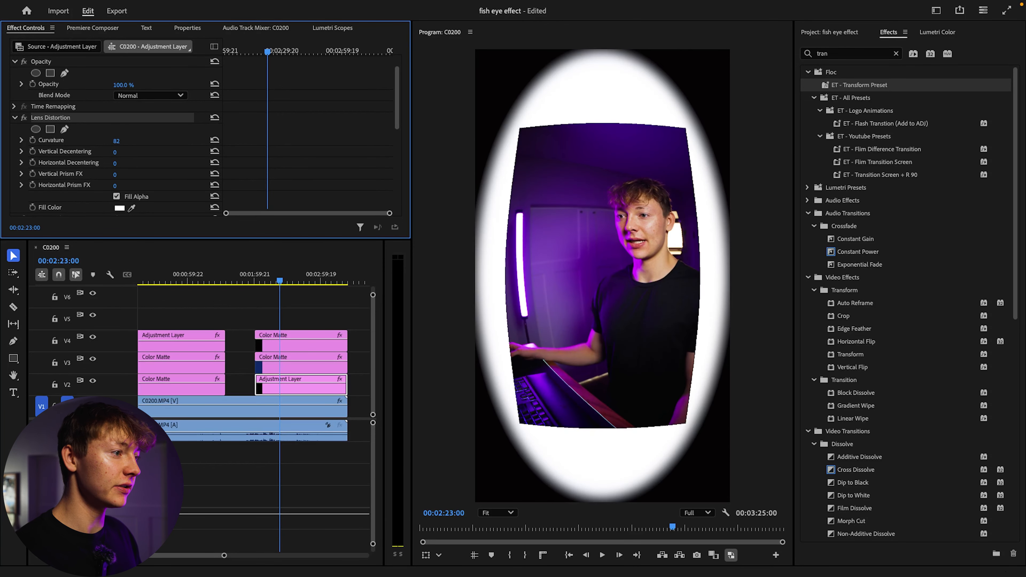
# Step: Set the Transform effect's uniform scale on the V2 adjustment layer to 151 so the distorted image fills the oval
pyautogui.click(15, 118)
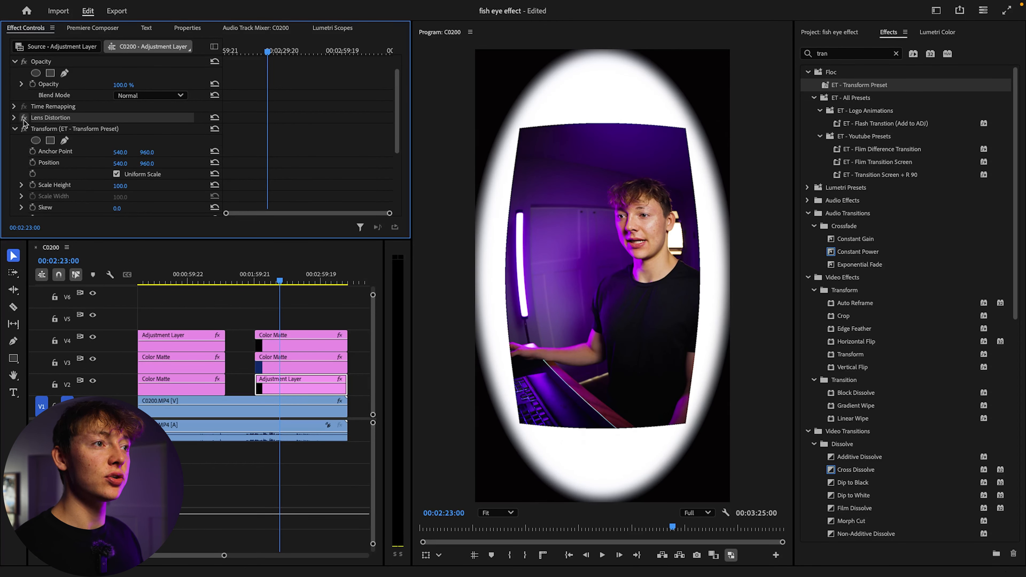
pyautogui.click(41, 129)
pyautogui.scroll(-1, 117, 164)
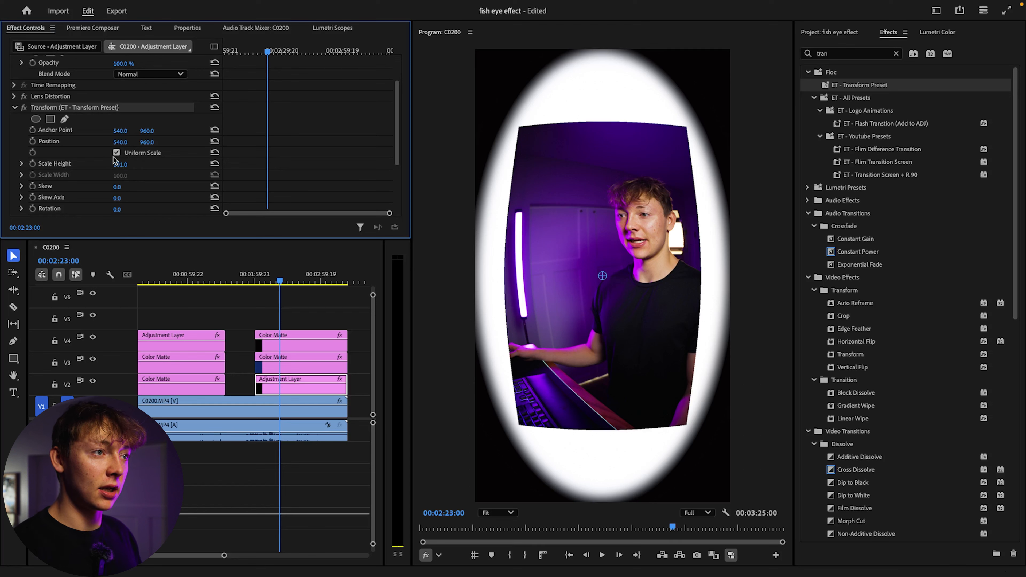
pyautogui.moveTo(116, 161); pyautogui.dragTo(140, 143)
pyautogui.scroll(-1, 85, 155)
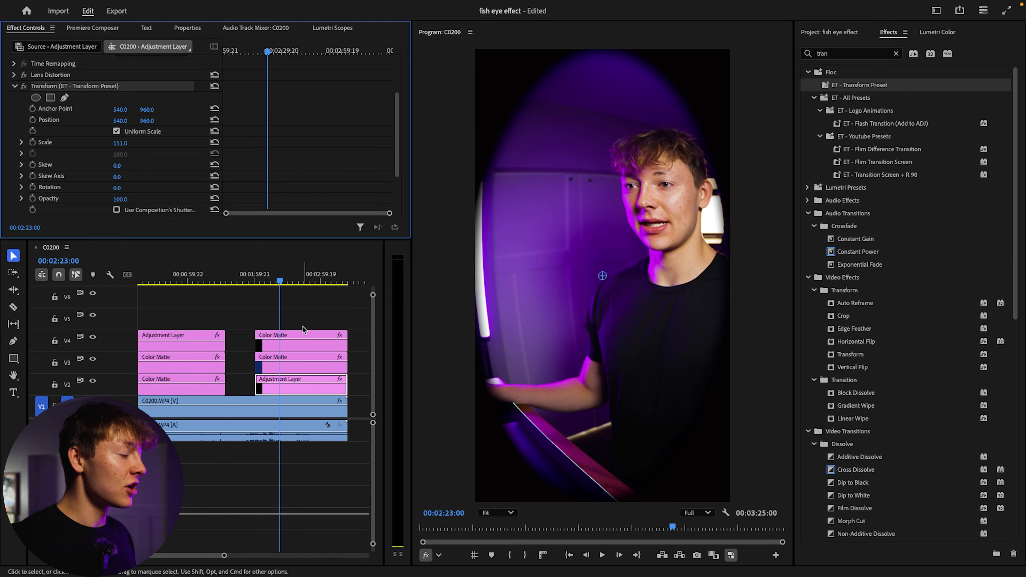
# Step: Add an ellipse opacity mask to the V2 adjustment layer and stretch it on all four sides to nearly fill the vertical frame
pyautogui.moveTo(266, 279); pyautogui.dragTo(216, 279)
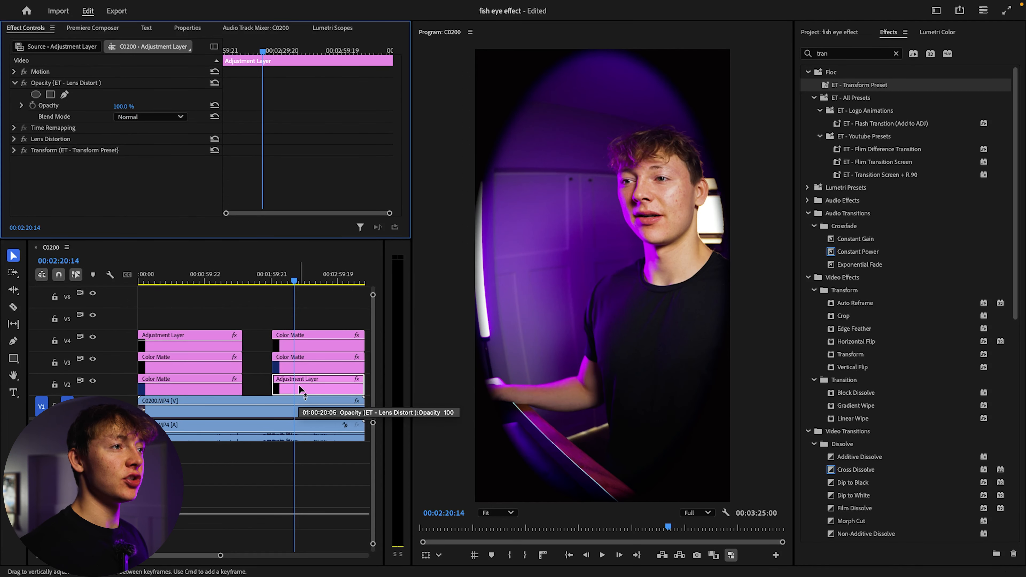
pyautogui.click(37, 95)
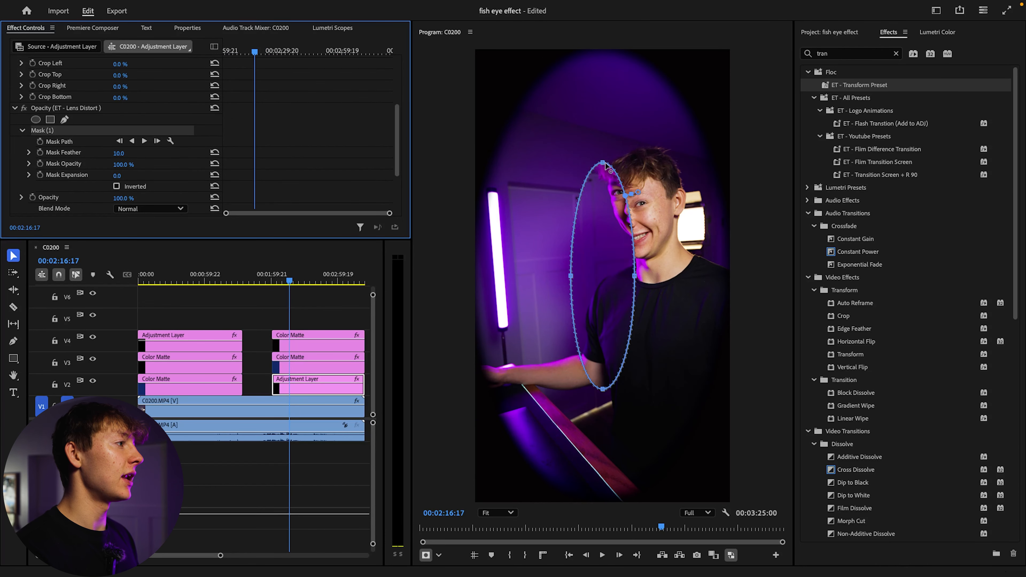
pyautogui.moveTo(603, 163); pyautogui.dragTo(603, 51)
pyautogui.moveTo(637, 221); pyautogui.dragTo(726, 221)
pyautogui.moveTo(568, 226); pyautogui.dragTo(478, 227)
pyautogui.moveTo(602, 389); pyautogui.dragTo(601, 498)
# Step: Adjust the feather and expansion of the V2 adjustment layer's ellipse mask to blend its edge
pyautogui.scroll(-1, 152, 158)
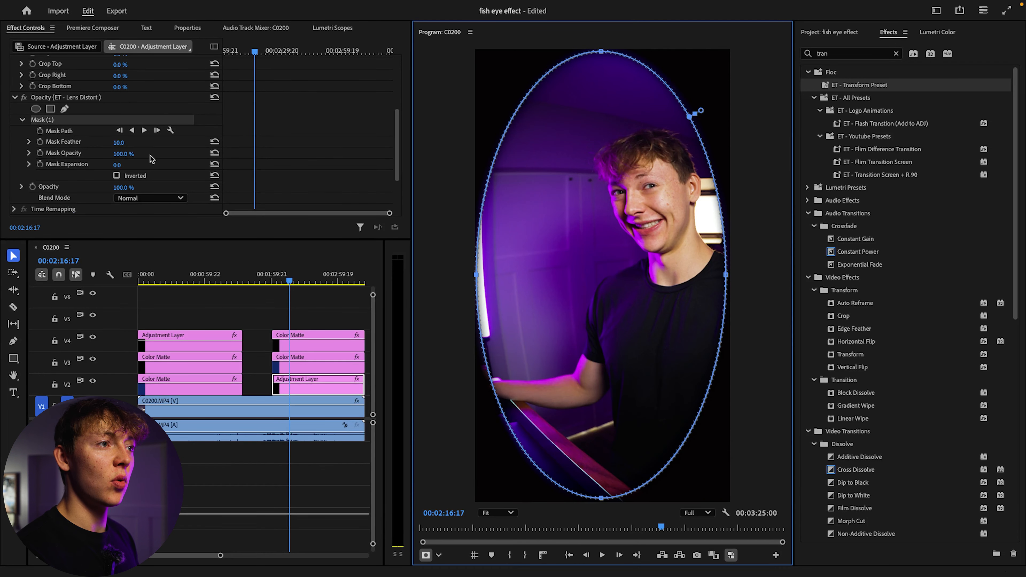
pyautogui.moveTo(118, 143); pyautogui.dragTo(123, 164)
pyautogui.click(336, 310)
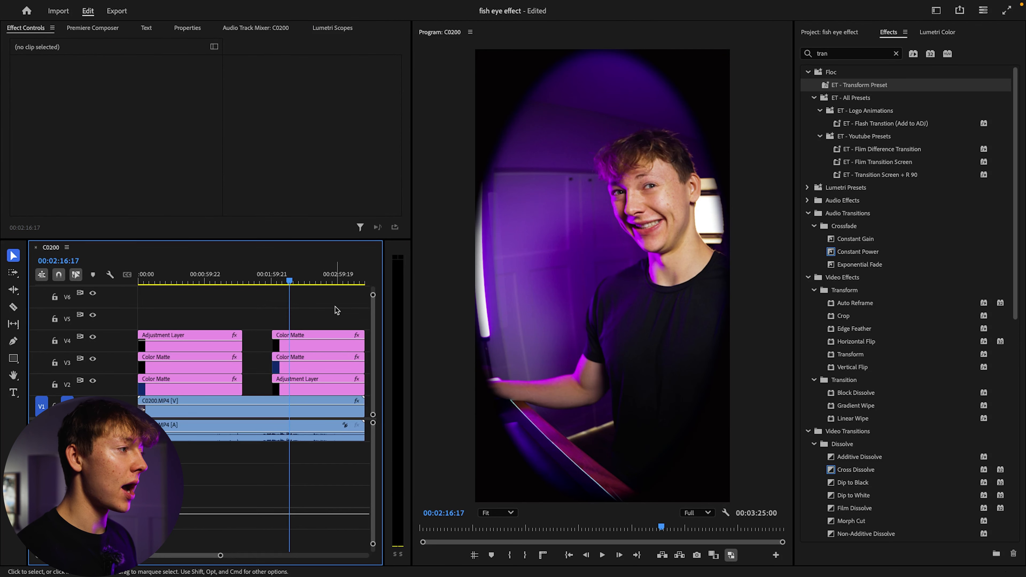
# Step: Try to save the V4 adjustment layer's Motion, Opacity, Time Remapping, Transform and Lens Distortion effects as a preset
pyautogui.click(179, 275)
pyautogui.moveTo(179, 276); pyautogui.dragTo(192, 276)
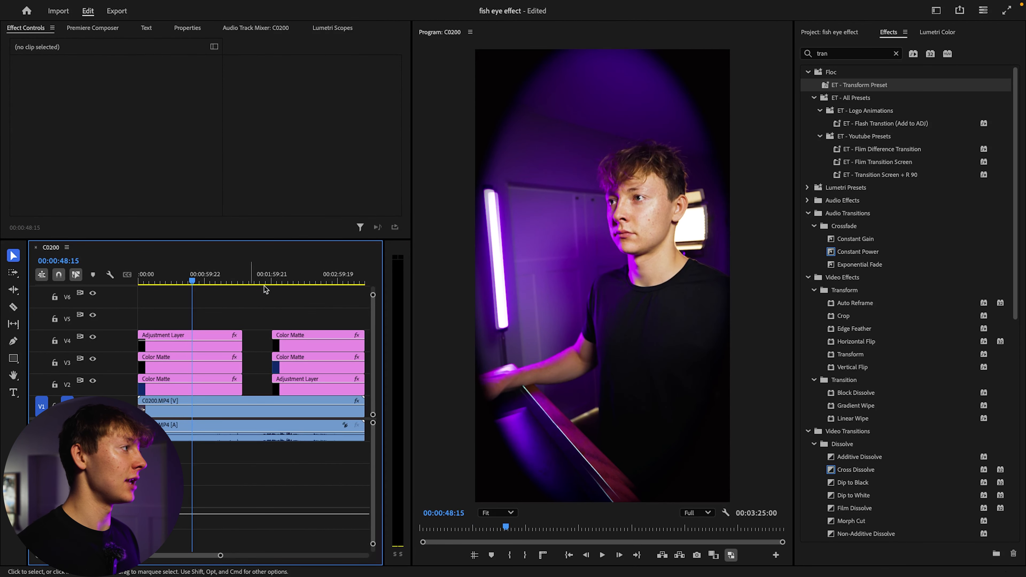
pyautogui.click(896, 53)
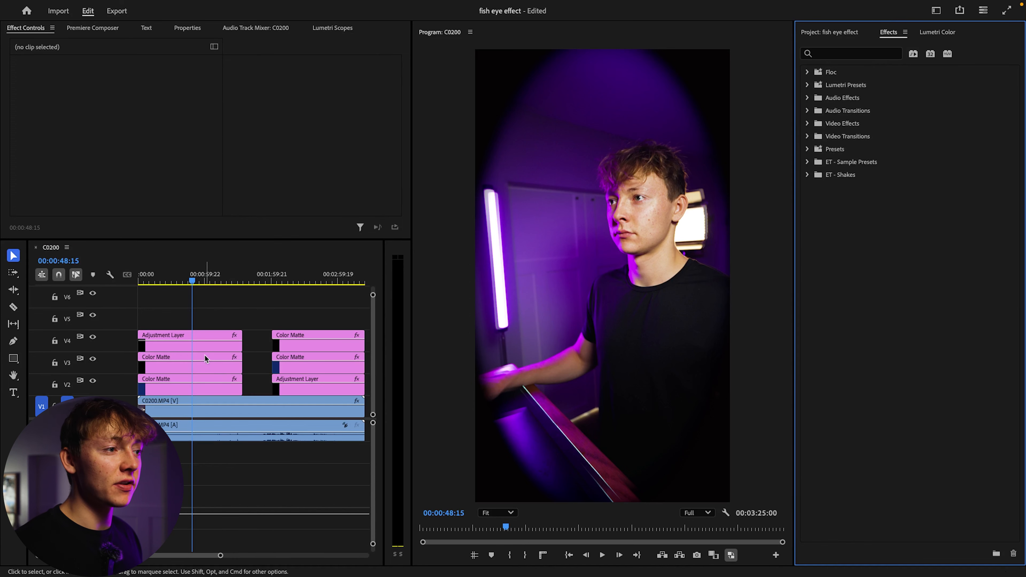
pyautogui.click(199, 343)
pyautogui.click(14, 83)
pyautogui.click(14, 83)
pyautogui.rightClick(37, 78)
pyautogui.click(49, 72)
pyautogui.keyDown('ctrl'); pyautogui.click(48, 82); pyautogui.keyUp('ctrl')
pyautogui.keyDown('ctrl'); pyautogui.click(49, 94); pyautogui.keyUp('ctrl')
pyautogui.keyDown('ctrl'); pyautogui.click(47, 105); pyautogui.keyUp('ctrl')
pyautogui.keyDown('ctrl'); pyautogui.click(51, 116); pyautogui.keyUp('ctrl')
pyautogui.rightClick(52, 117)
pyautogui.press('Escape')
pyautogui.rightClick(64, 116)
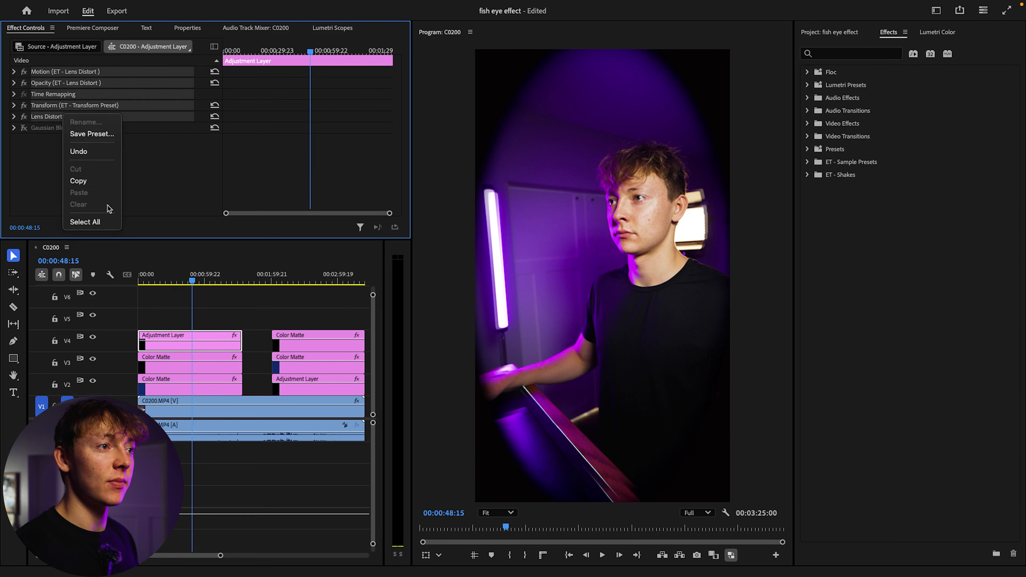
pyautogui.click(92, 134)
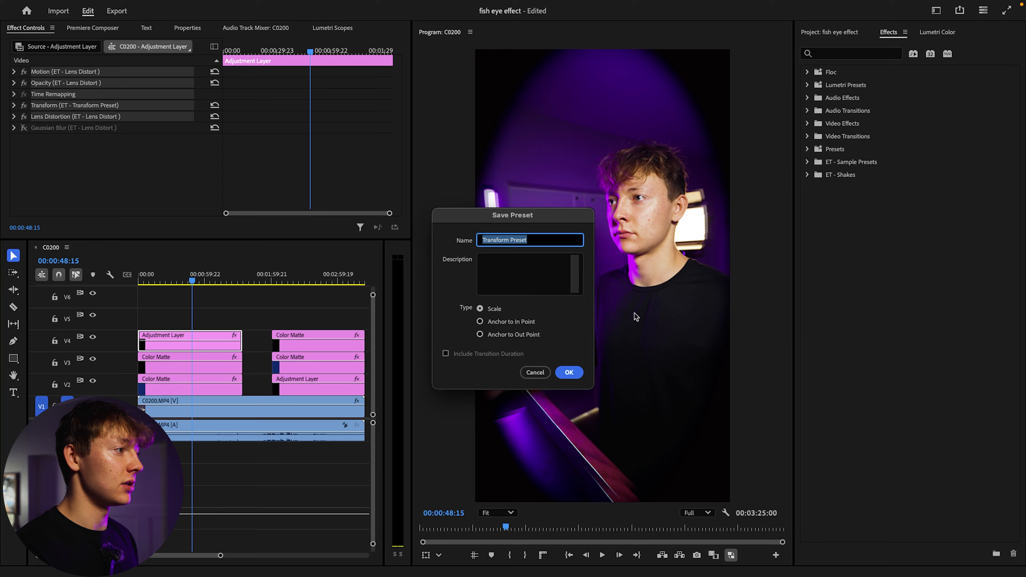
pyautogui.click(534, 371)
pyautogui.click(291, 314)
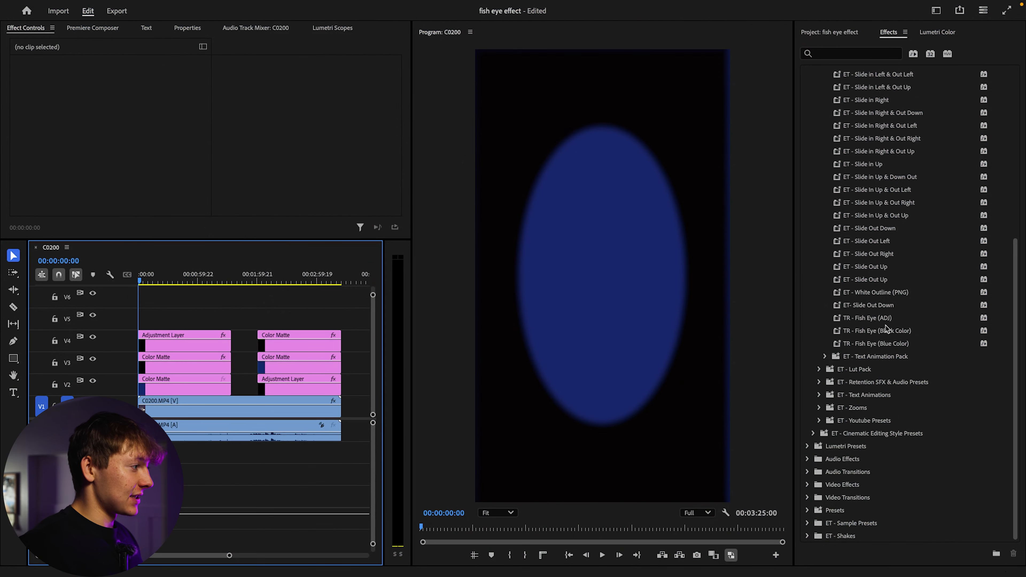
# Step: Look through the effect presets for the TR - Fish Eye presets, highlighting the ADJ and Black Color ones
pyautogui.scroll(1, 876, 344)
pyautogui.scroll(10, 878, 340)
pyautogui.scroll(-10, 869, 141)
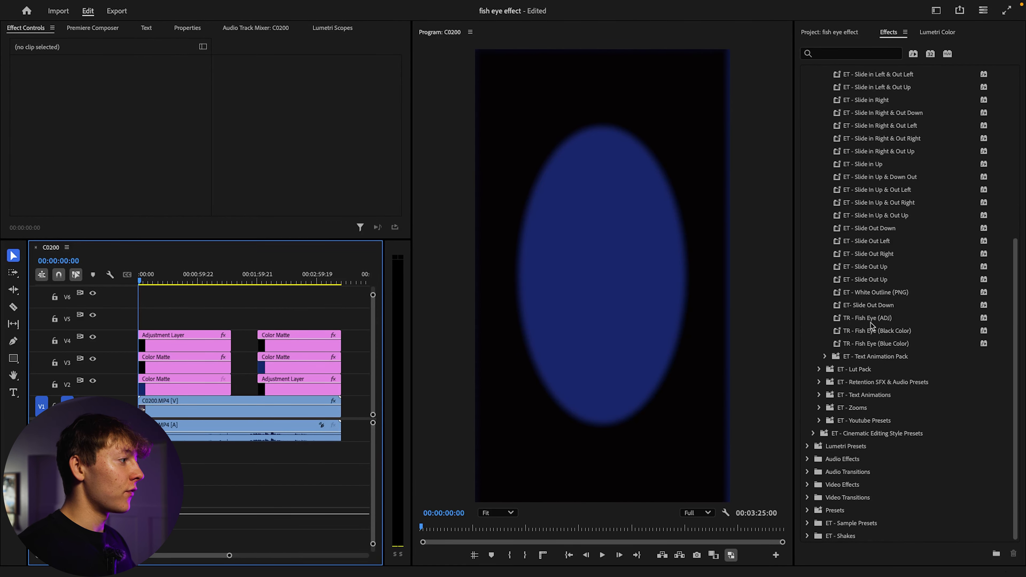
pyautogui.click(875, 319)
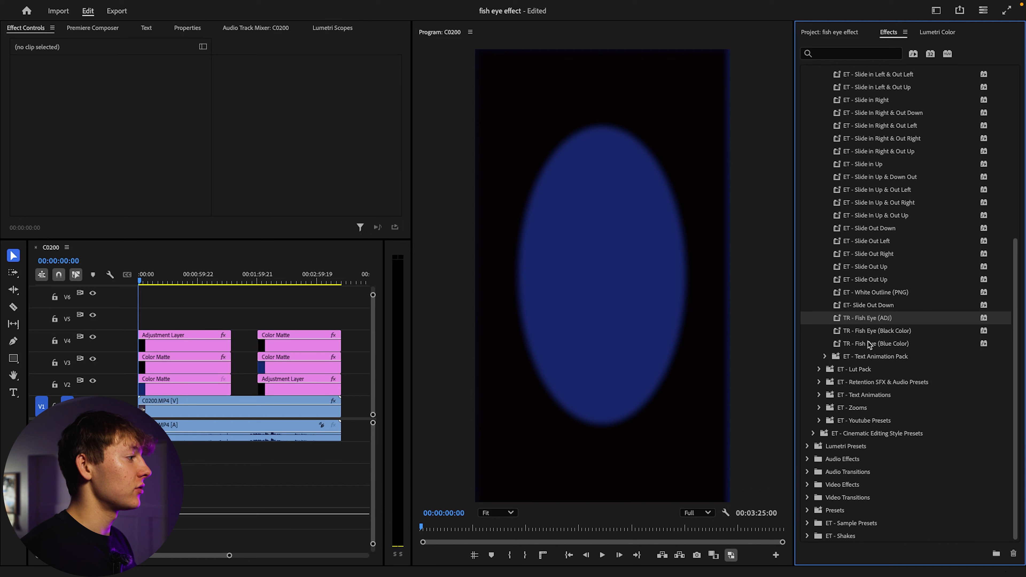
pyautogui.click(869, 332)
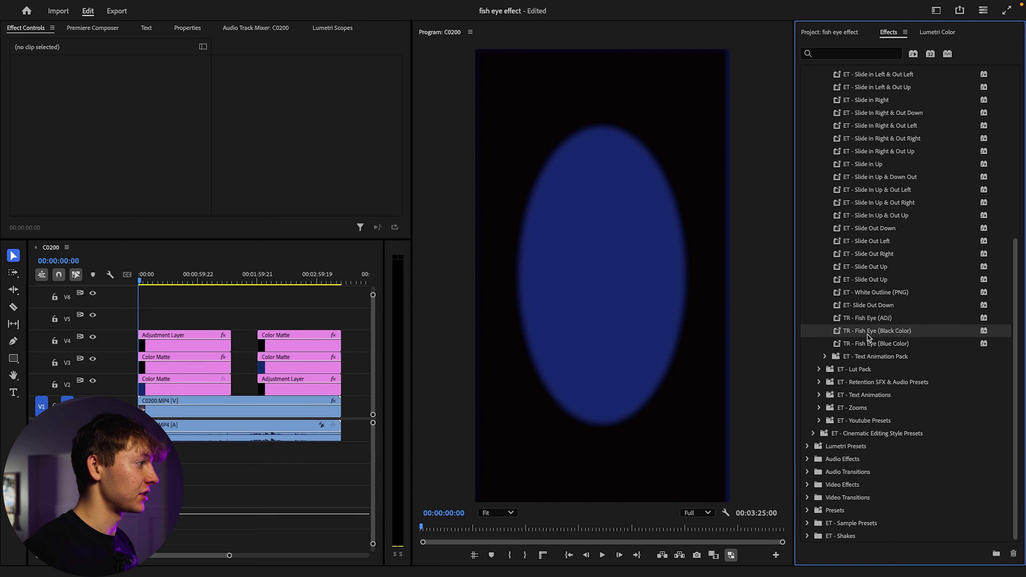
# Step: Apply TR - Fish Eye (Black Color) to the first V3 matte, (Blue Color) to the V2 matte and (ADJ) to the V4 adjustment layer, and preview
pyautogui.moveTo(585, 362); pyautogui.dragTo(172, 364)
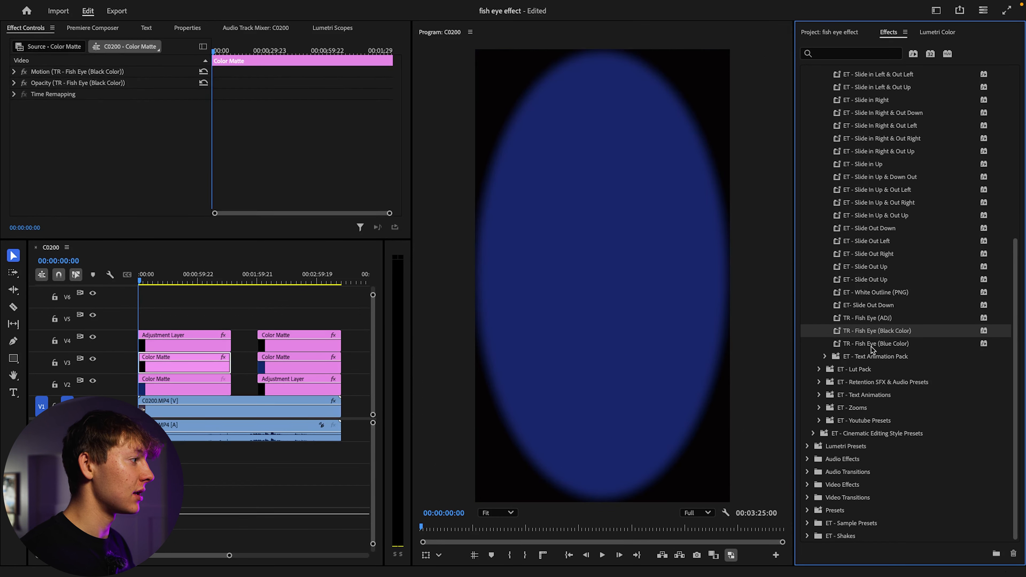
pyautogui.moveTo(873, 344); pyautogui.dragTo(184, 386)
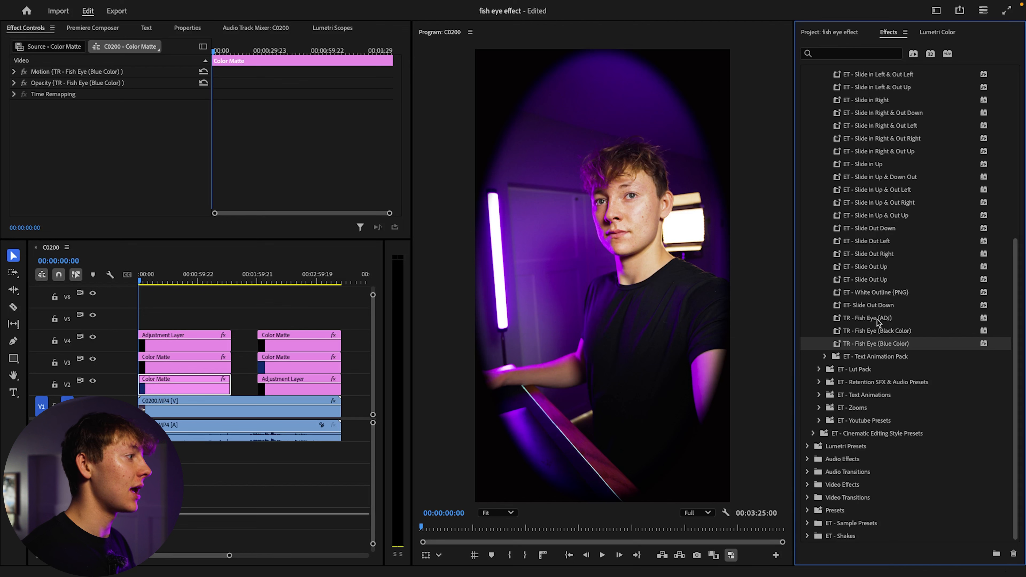
pyautogui.moveTo(892, 321); pyautogui.dragTo(838, 322)
pyautogui.moveTo(388, 324); pyautogui.dragTo(209, 337)
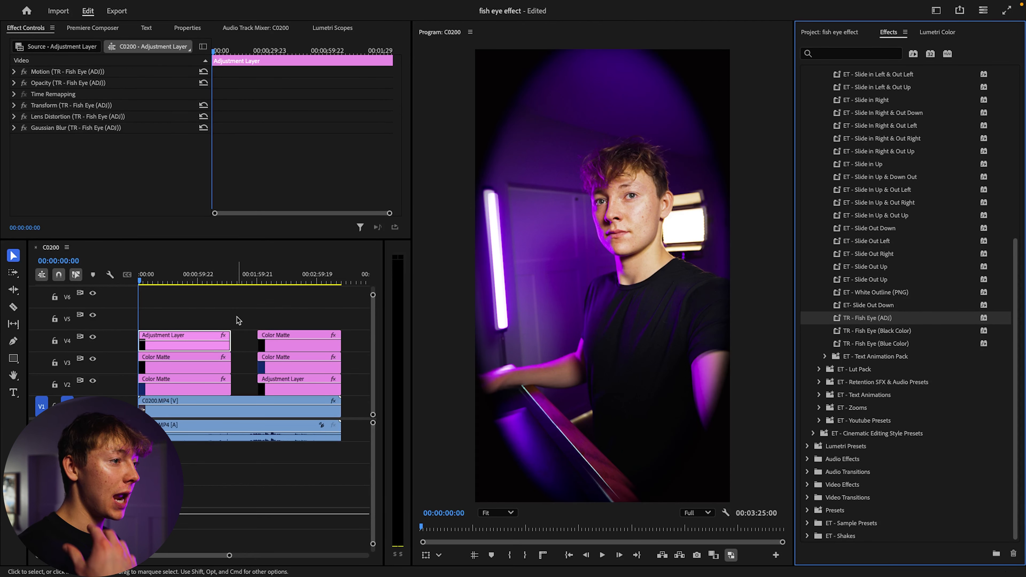
pyautogui.click(145, 283)
pyautogui.press('space')
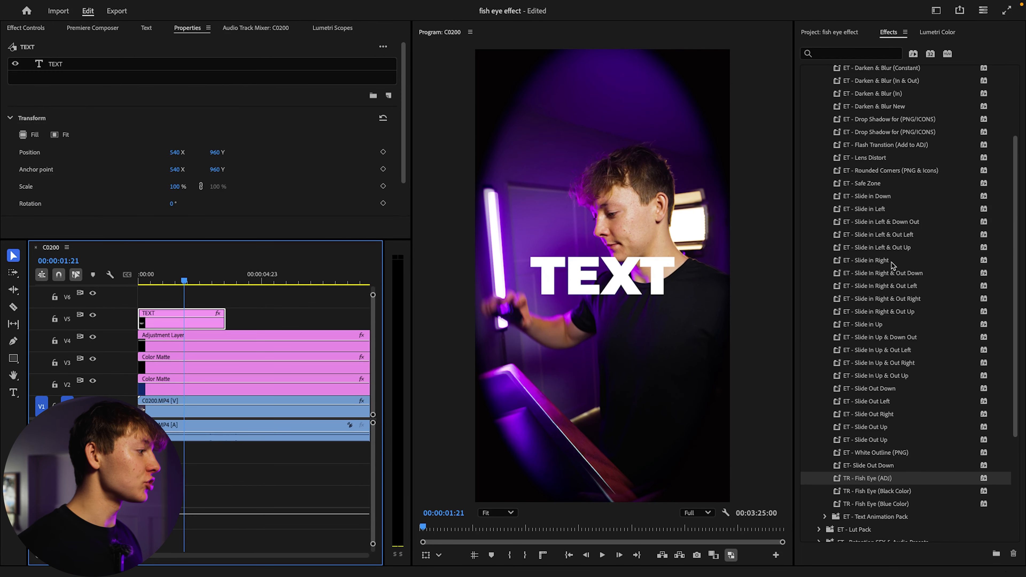
# Step: Apply the ET - 2nd Text Reveal Slide up preset to the TEXT clip on V5 and play it from the start
pyautogui.scroll(-3, 869, 436)
pyautogui.click(824, 410)
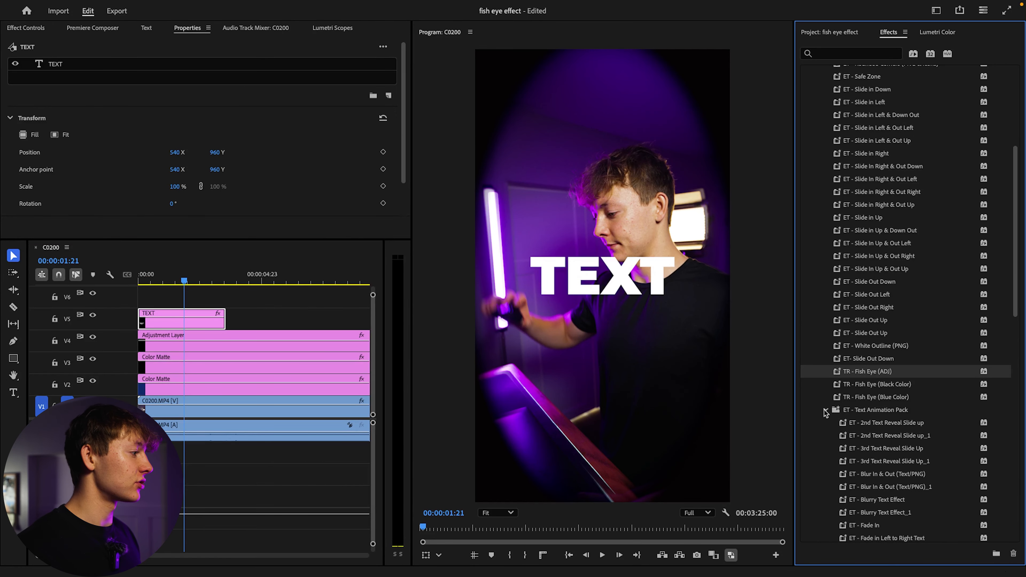
pyautogui.scroll(-5, 882, 341)
pyautogui.moveTo(885, 209); pyautogui.dragTo(194, 322)
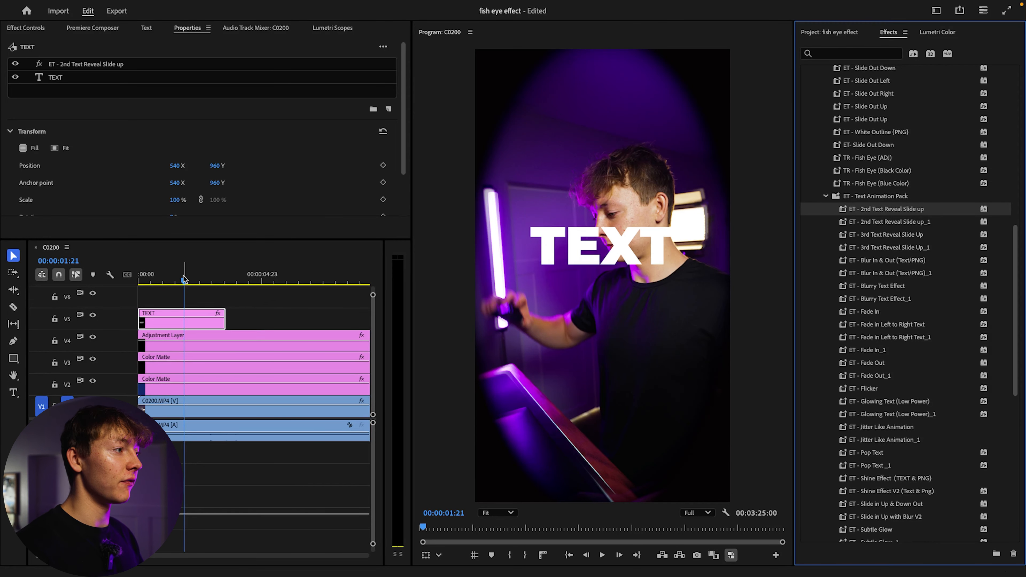
pyautogui.moveTo(184, 279); pyautogui.dragTo(140, 279)
pyautogui.press('space')
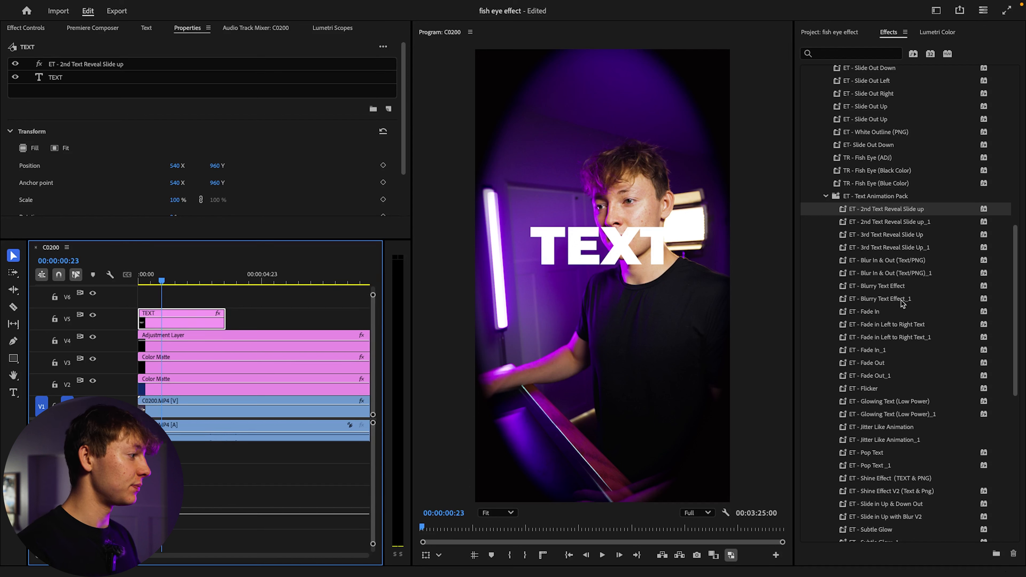
# Step: Add the ET - Flicker preset to the TEXT clip on V5 and play back the animation
pyautogui.scroll(-2, 900, 309)
pyautogui.moveTo(877, 334); pyautogui.dragTo(198, 320)
pyautogui.press('space')
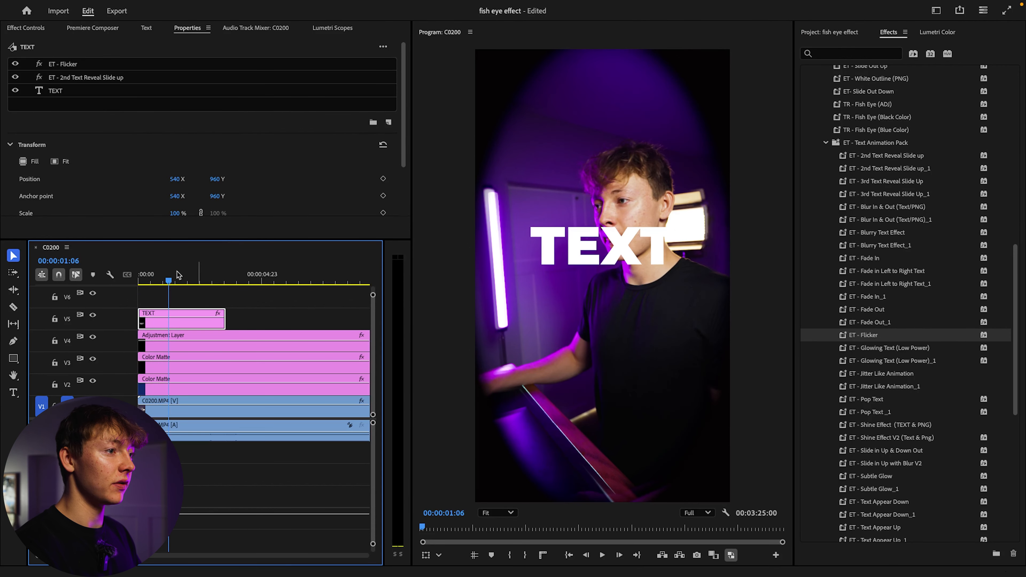
pyautogui.press('space')
pyautogui.press('space')
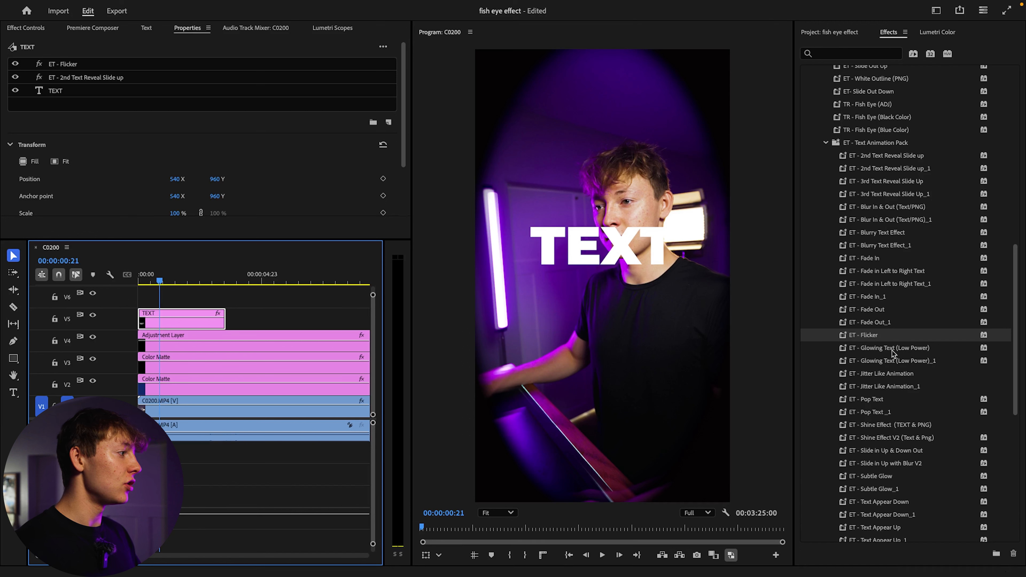
# Step: Duplicate the TEXT clip onto V6, apply ET - Glowing Text (Low Power) to the V5 copy, and preview the glow
pyautogui.keyDown('alt'); pyautogui.moveTo(195, 325); pyautogui.dragTo(207, 306); pyautogui.keyUp('alt')
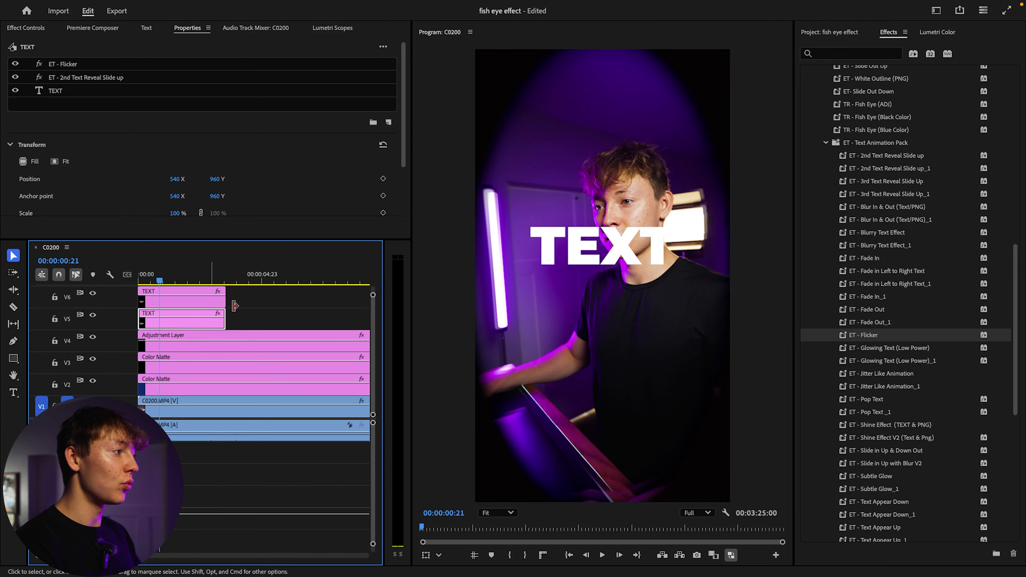
pyautogui.click(885, 348)
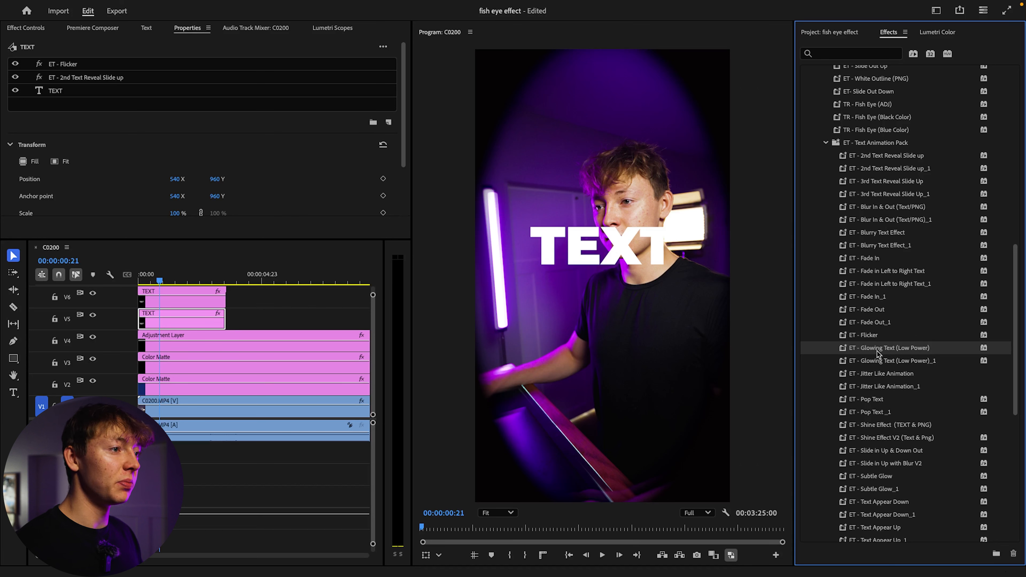
pyautogui.moveTo(854, 348); pyautogui.dragTo(190, 320)
pyautogui.click(147, 278)
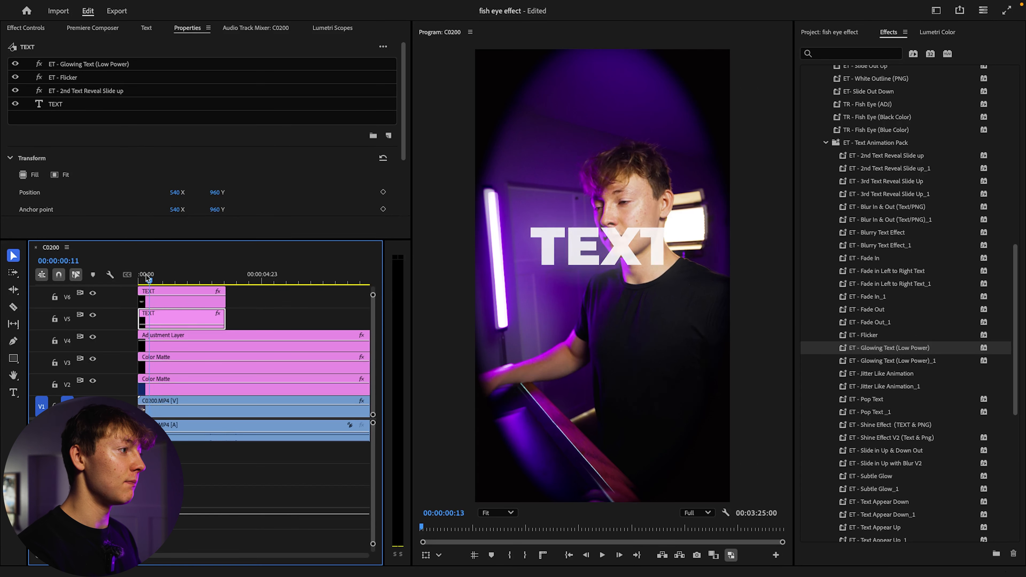
pyautogui.press('space')
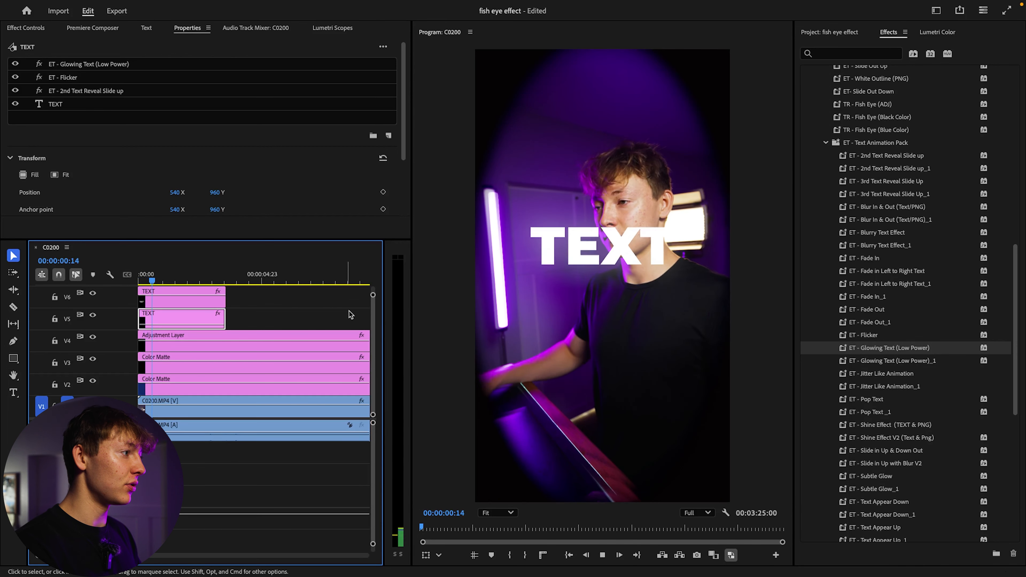
pyautogui.press('space')
# Step: Apply the ET - Drop Shadow for (PNG/ICONS) preset to the TEXT clip on V6 and play back the title
pyautogui.scroll(-3, 891, 346)
pyautogui.scroll(-6, 891, 346)
pyautogui.scroll(15, 887, 348)
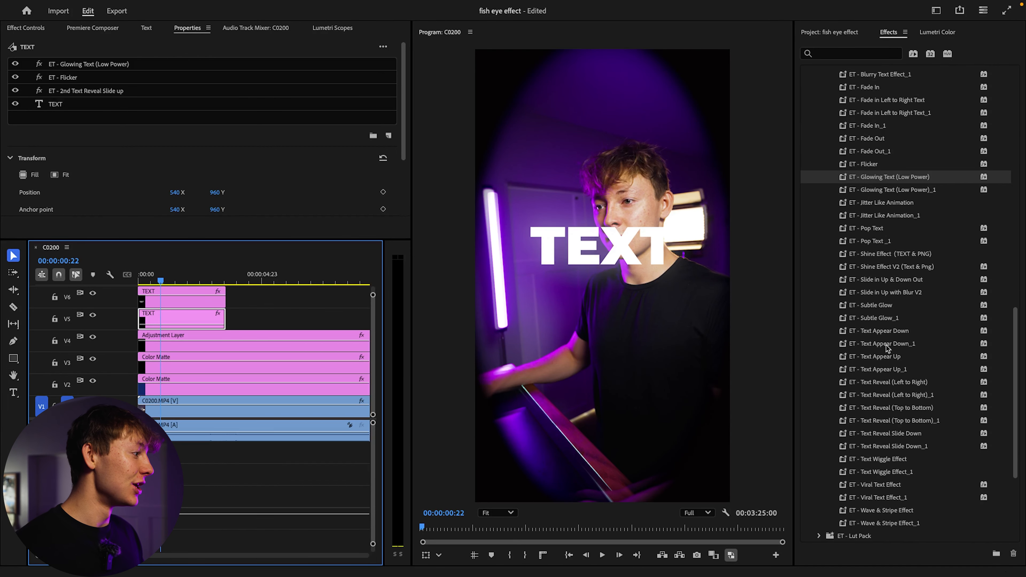
pyautogui.scroll(8, 887, 348)
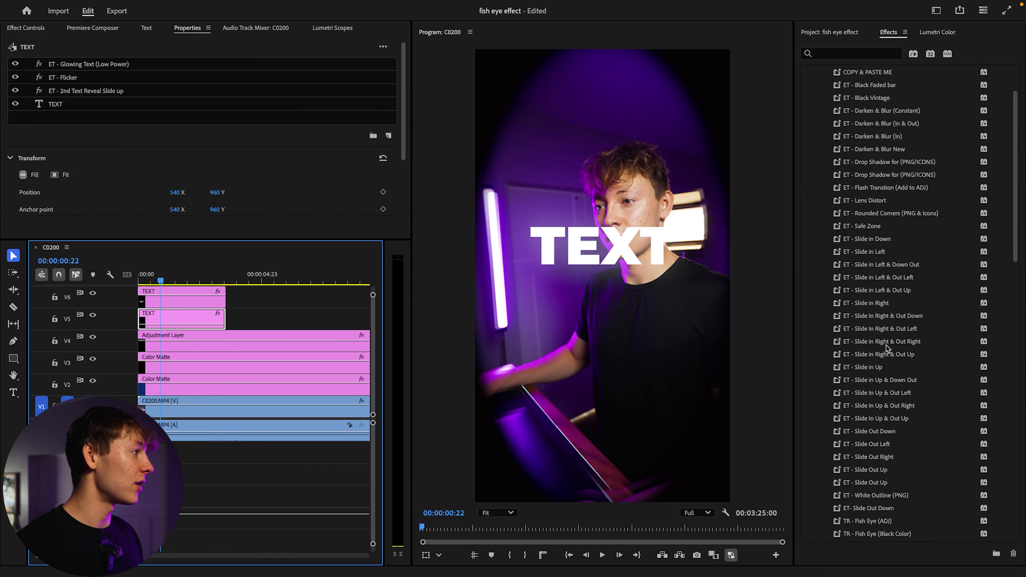
pyautogui.click(884, 227)
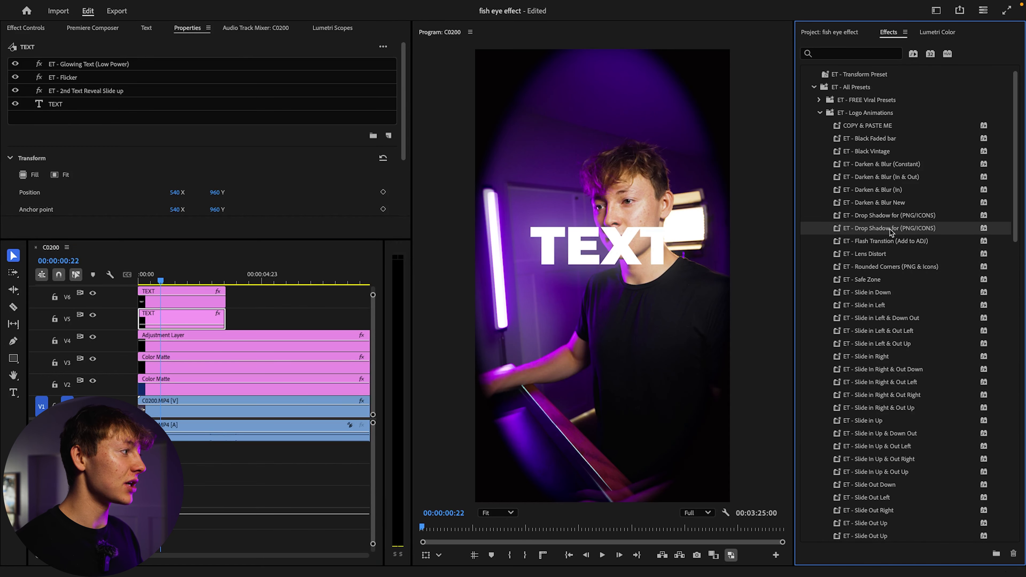
pyautogui.moveTo(885, 230); pyautogui.dragTo(185, 299)
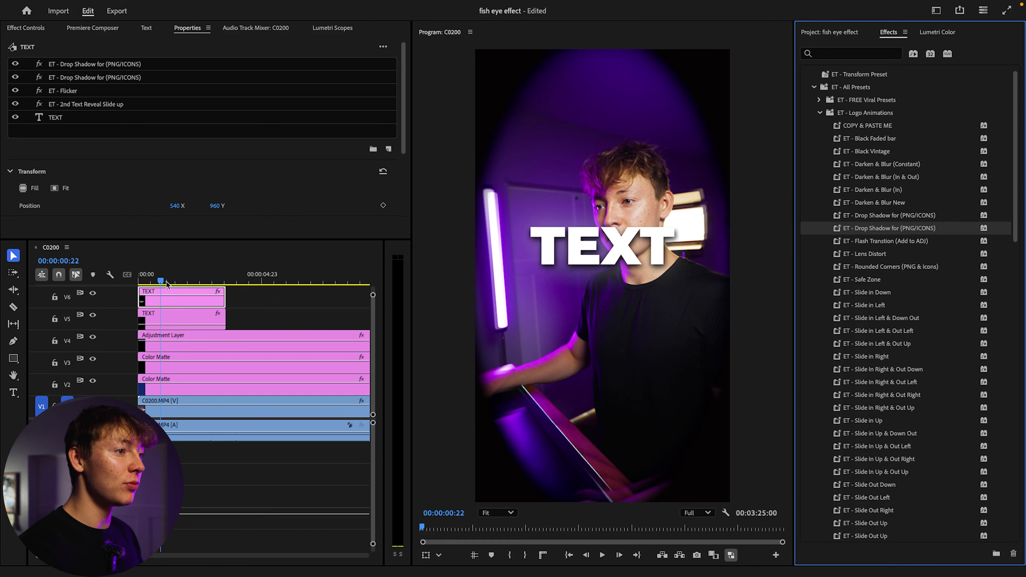
pyautogui.click(147, 283)
pyautogui.press('space')
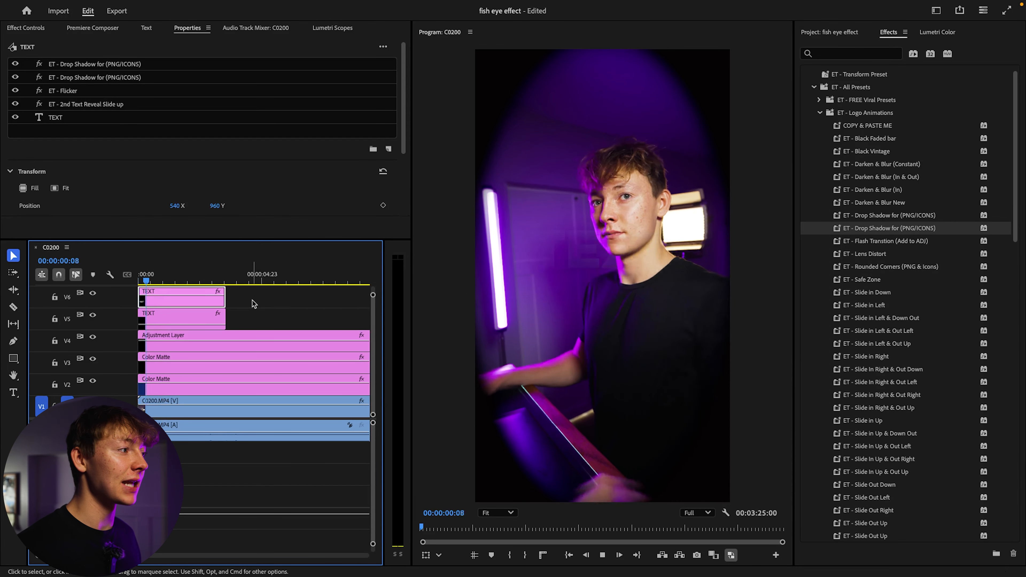
pyautogui.press('space')
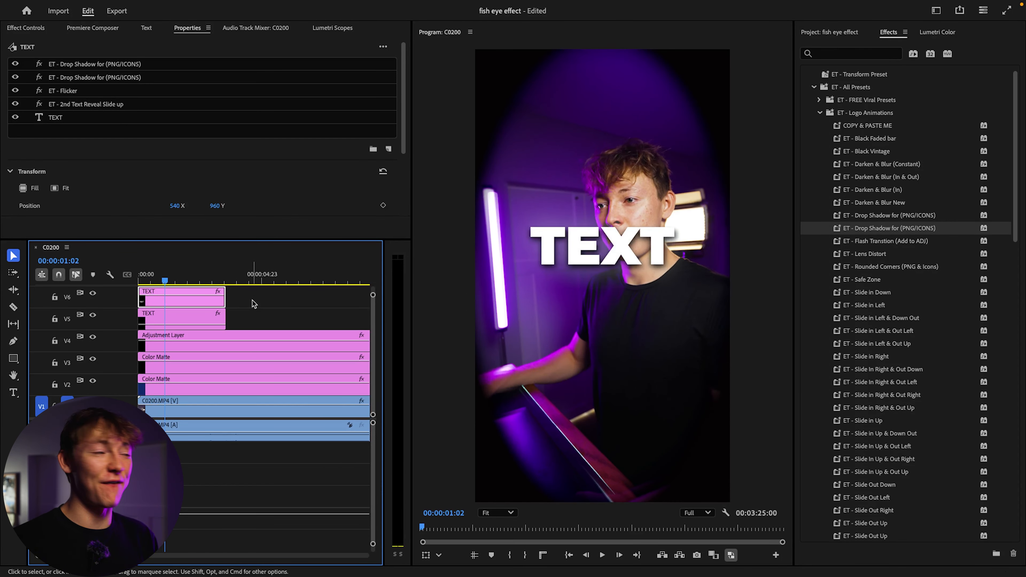